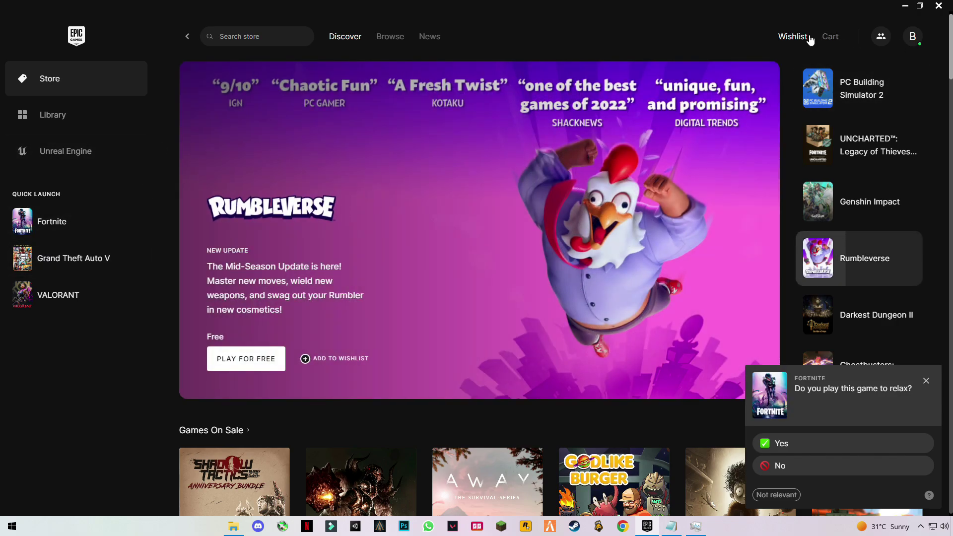
In launcher Settings, expand FORTNITE and tick Additional Command Line Arguments
left_click(914, 37)
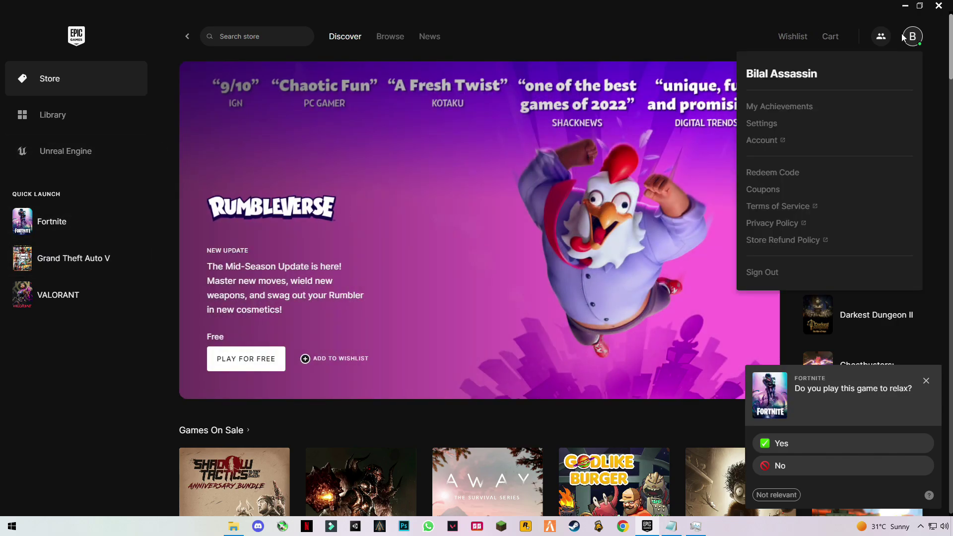
left_click(763, 125)
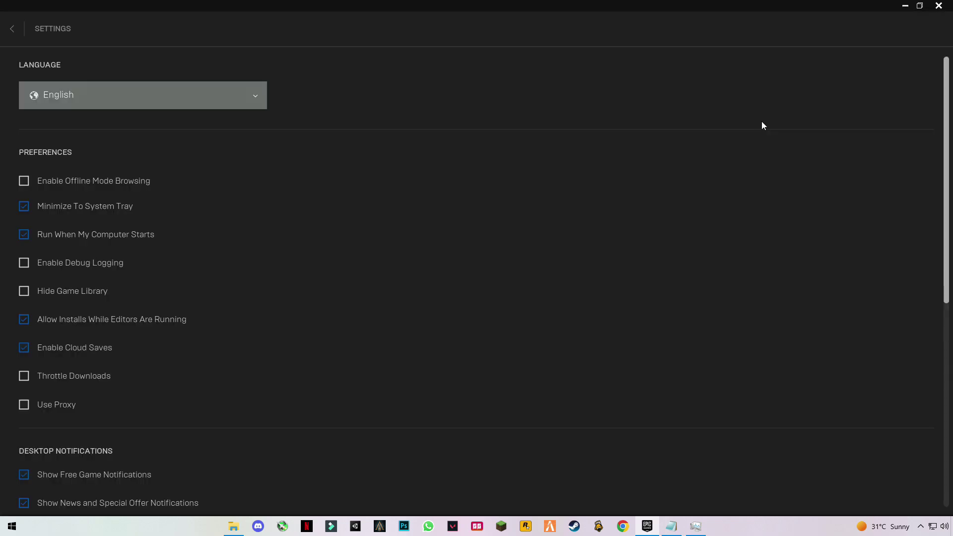
scroll(208, 203, "down", 8)
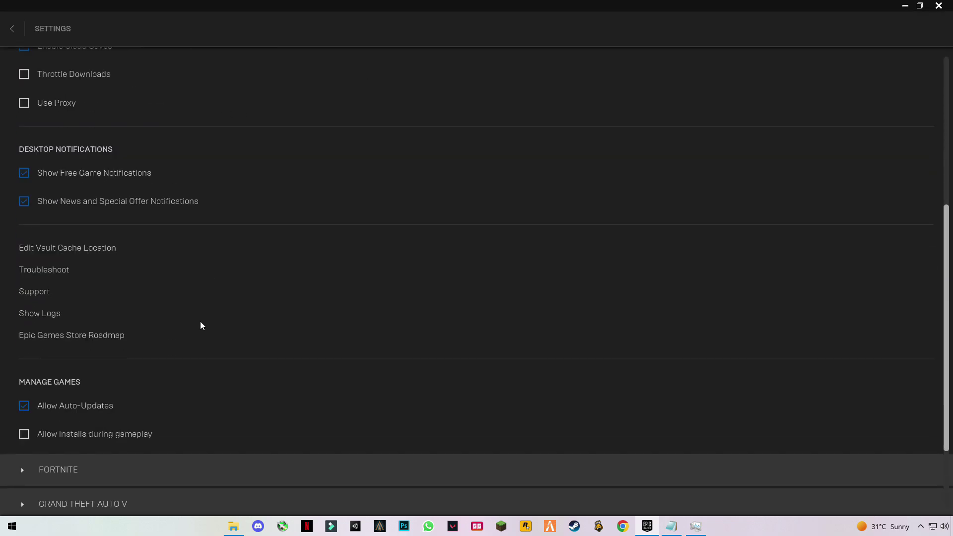
left_click(21, 392)
scroll(80, 394, "down", 1)
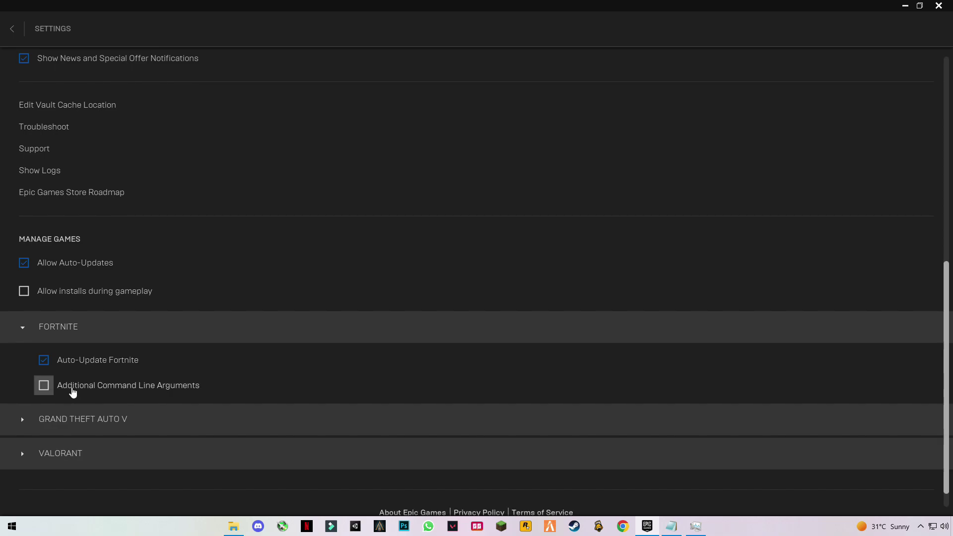
left_click(45, 386)
scroll(115, 392, "down", 1)
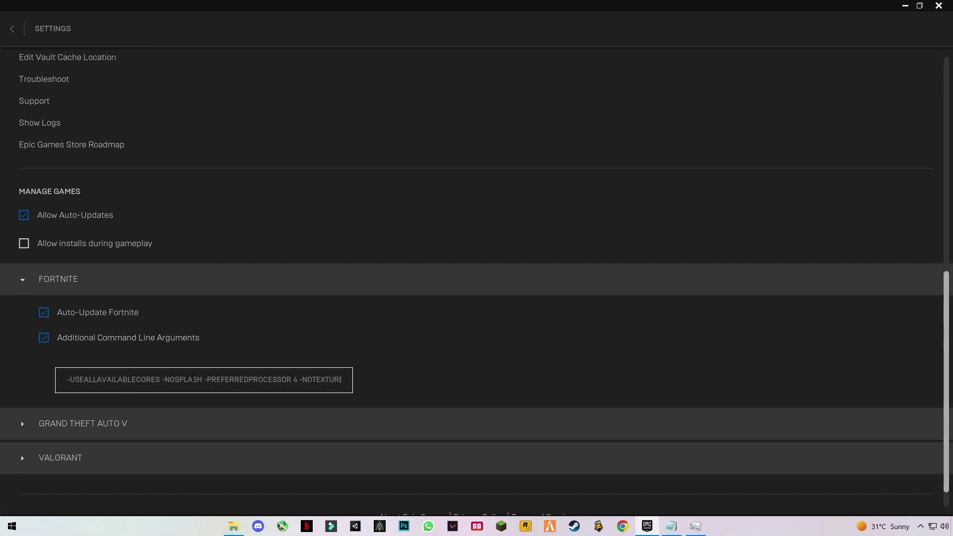
Paste the performance flags, setting -PREFERREDPROCESSOR to 4 to match Task Manager's core count
key("ctrl+a")
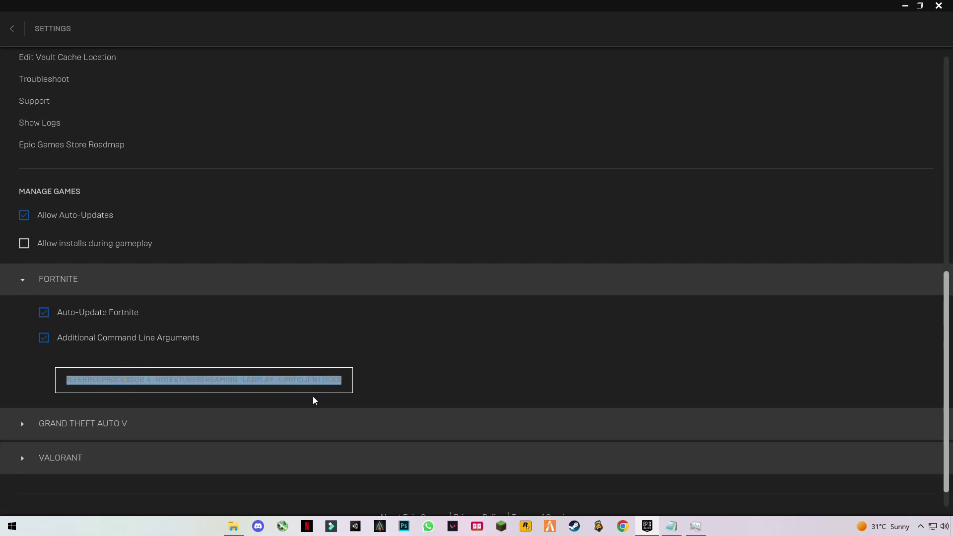
key("ctrl+v")
key("shift+Left")
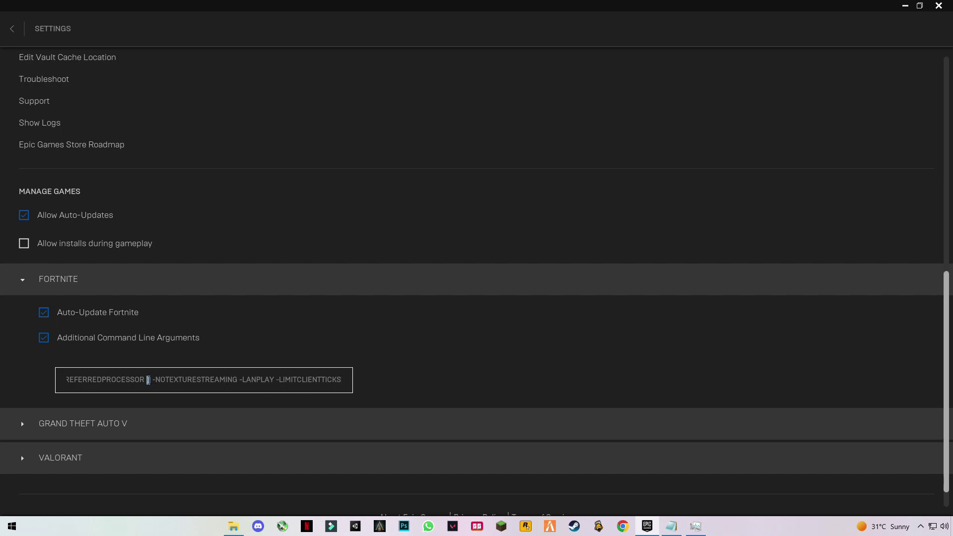
left_click(695, 527)
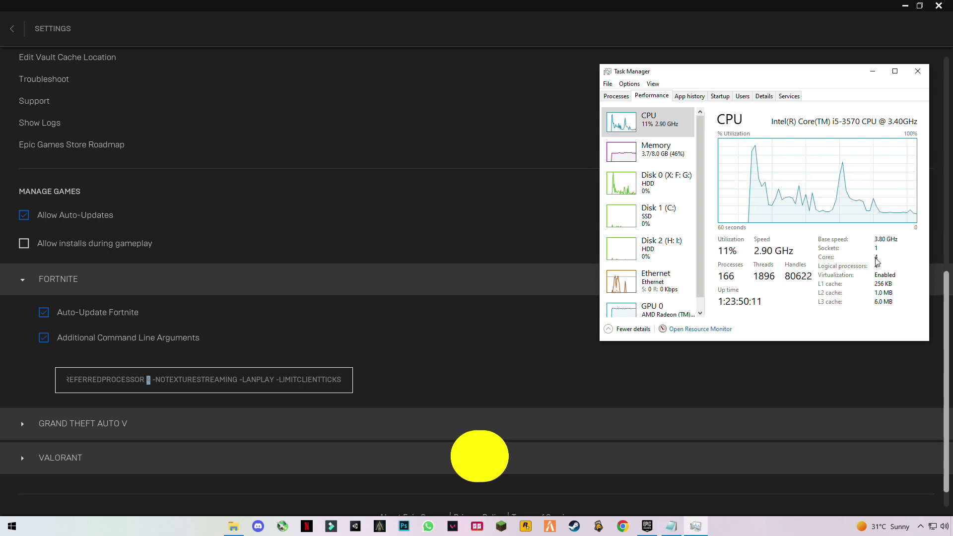
left_click(150, 381)
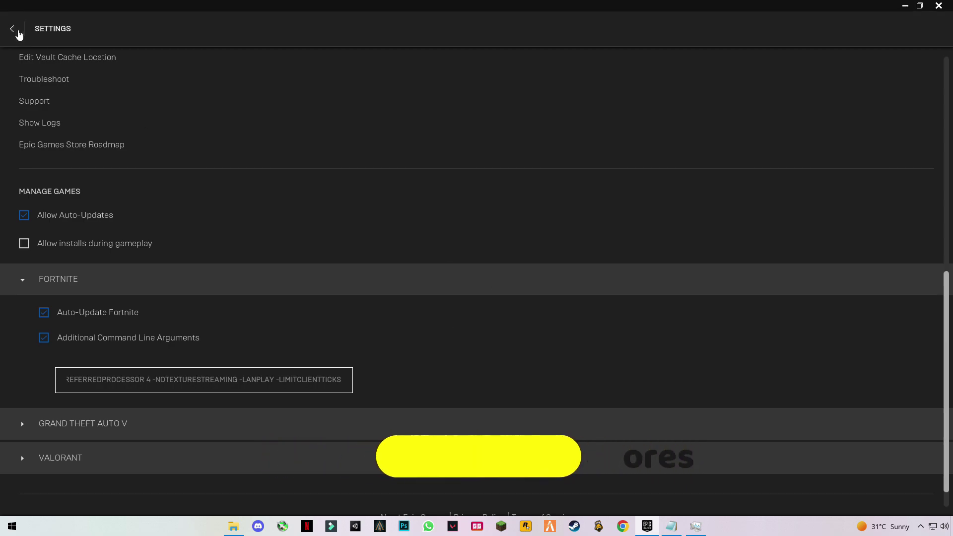
left_click(12, 29)
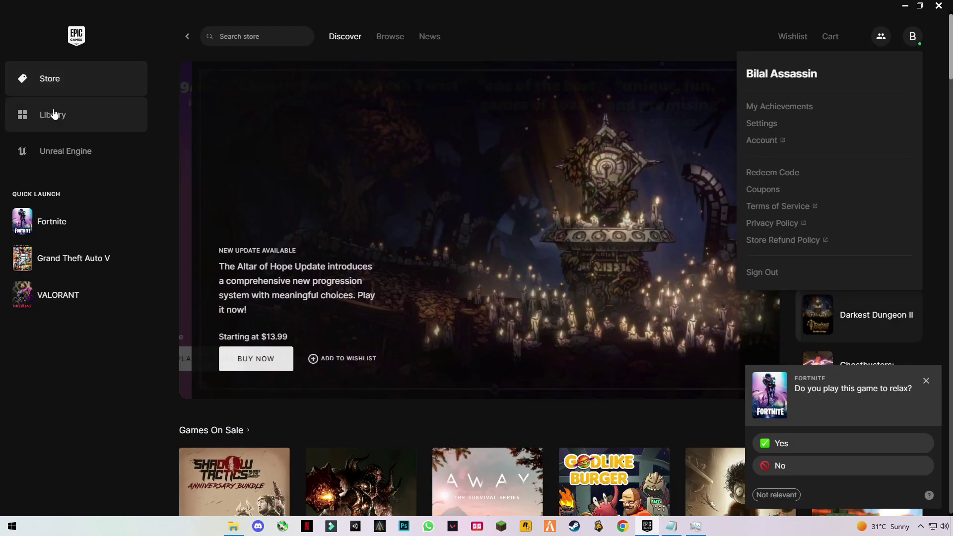
Minimize the launcher and close Task Manager and the Notepad arguments file
left_click(55, 115)
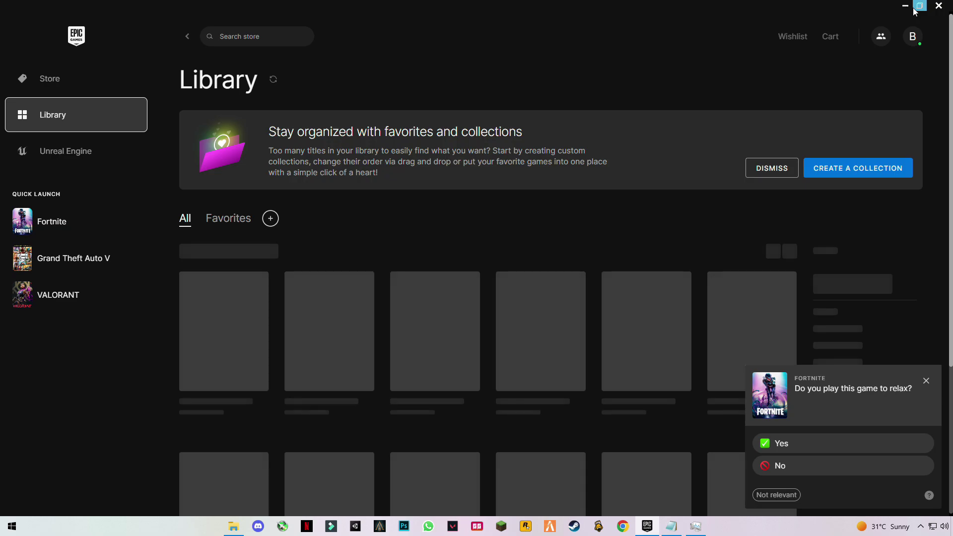
left_click(912, 9)
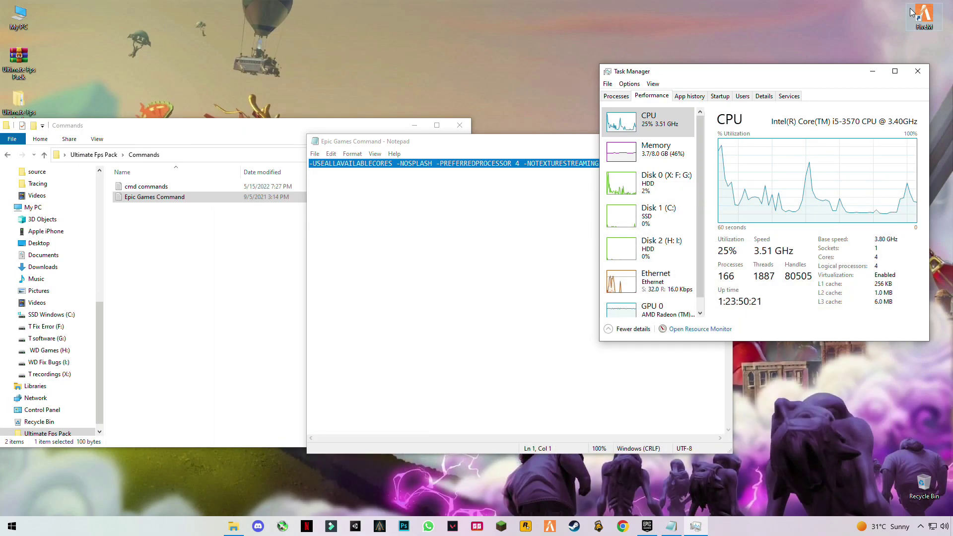
left_click(917, 71)
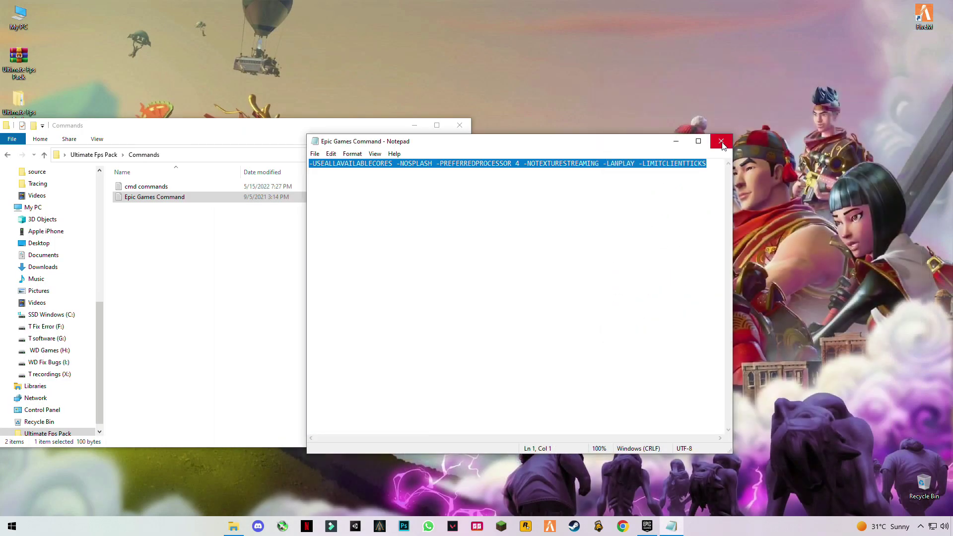
left_click(722, 142)
Open the DirectX Properties By Microsoft folder from Ultimate Fps Pack and launch dxcpl
left_click_drag(170, 126, 424, 104)
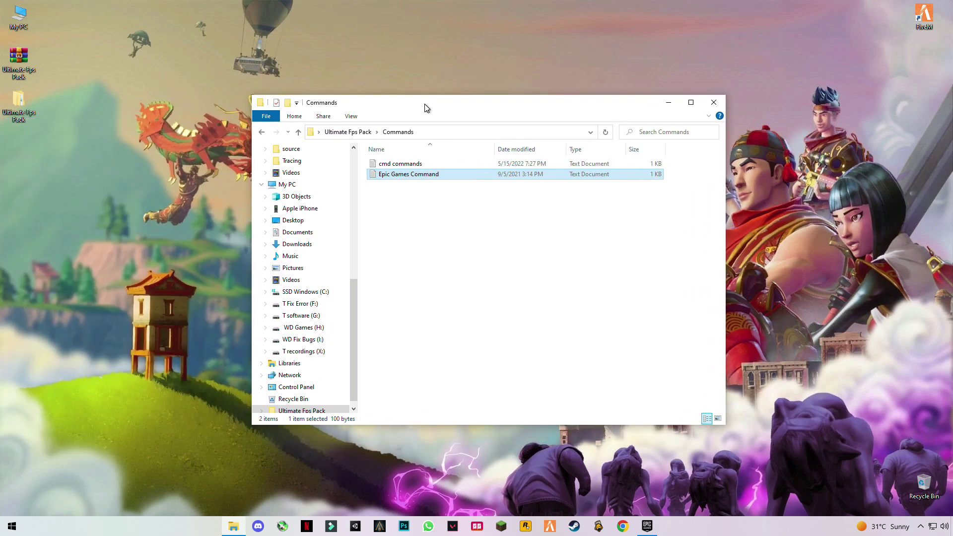
left_click(263, 136)
left_click(488, 262)
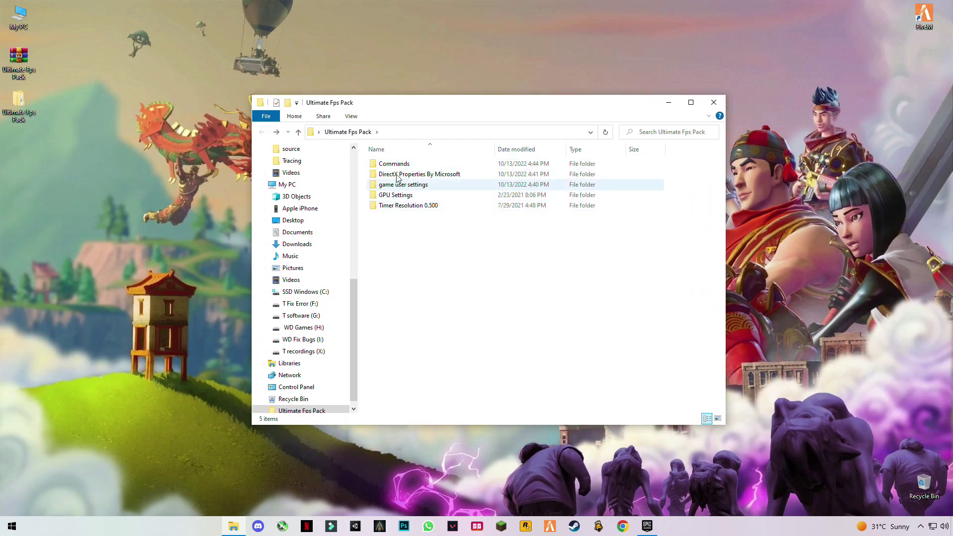
left_click(440, 176)
double_click(421, 176)
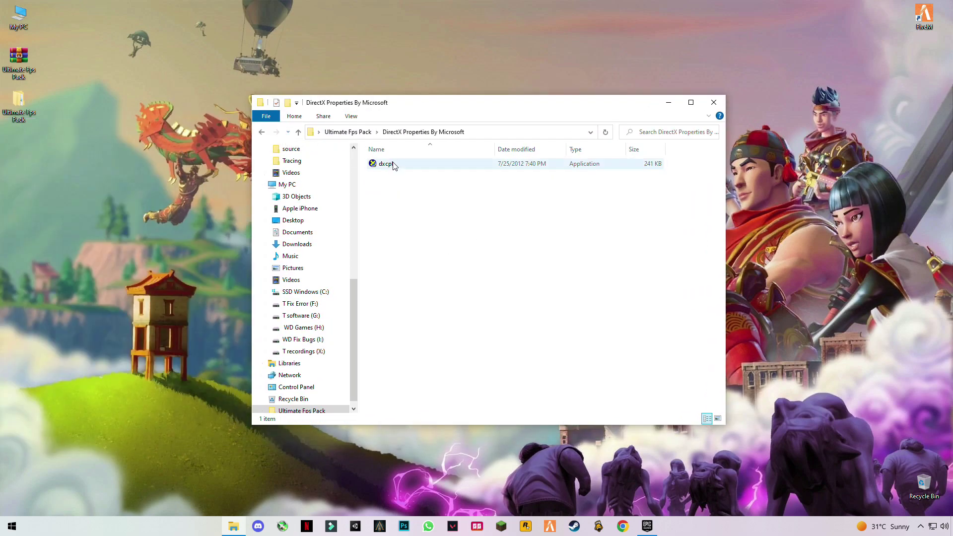
left_click(392, 166)
double_click(387, 164)
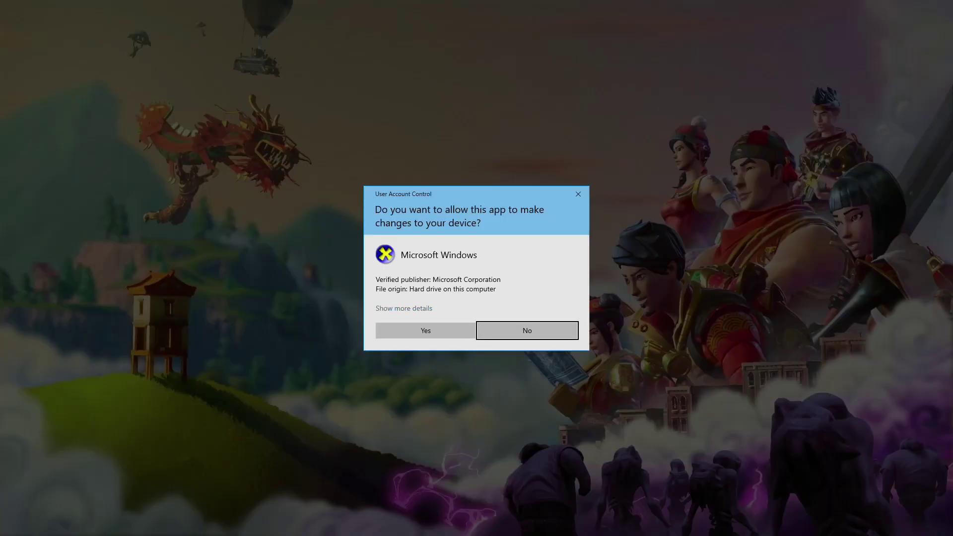
Allow dxcpl through UAC, adjust the Direct3D 10.x/11.x mute severity checkboxes, and open Edit List
left_click(428, 331)
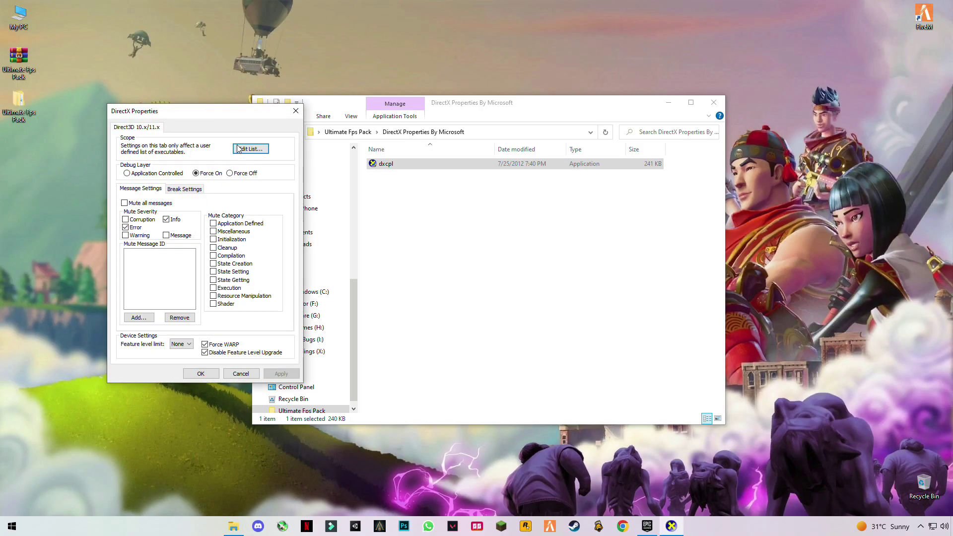
left_click_drag(243, 119, 476, 111)
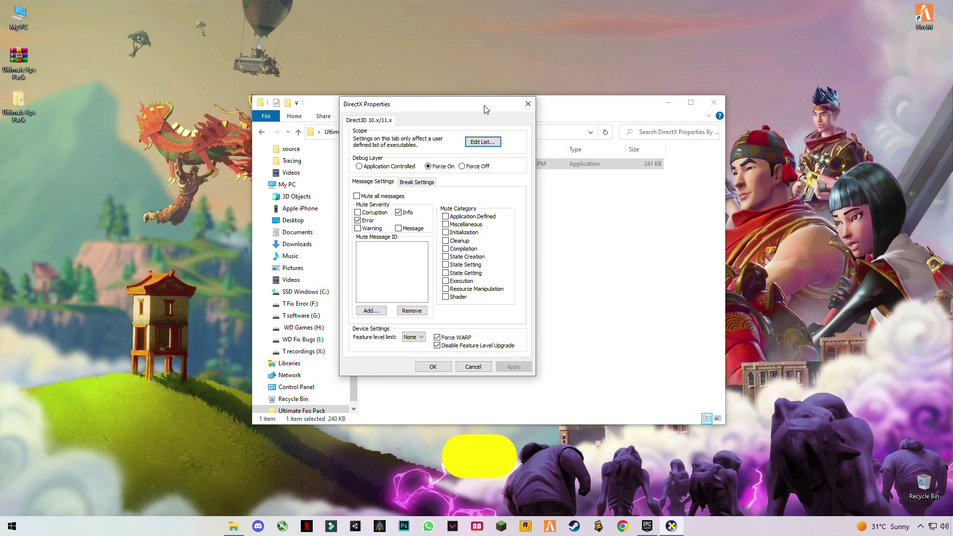
left_click(358, 220)
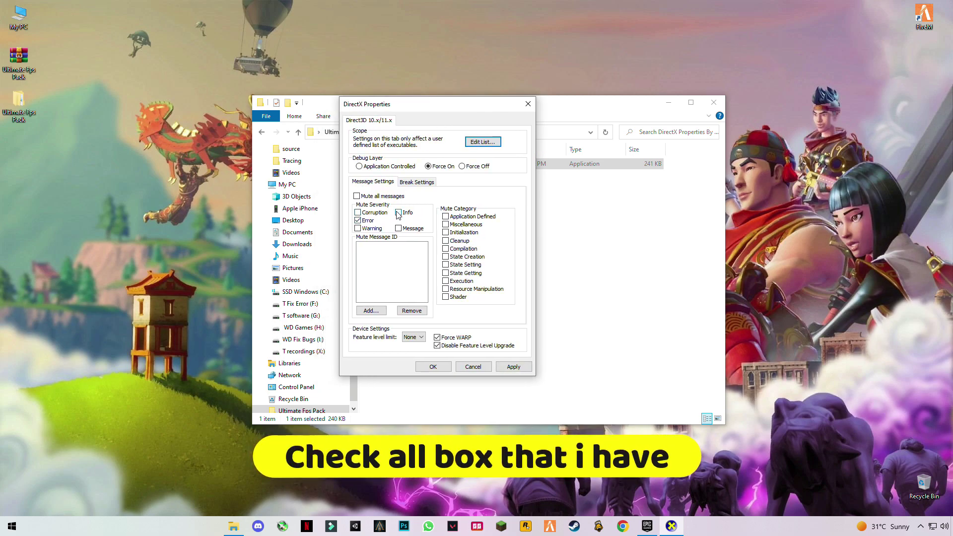
left_click(439, 338)
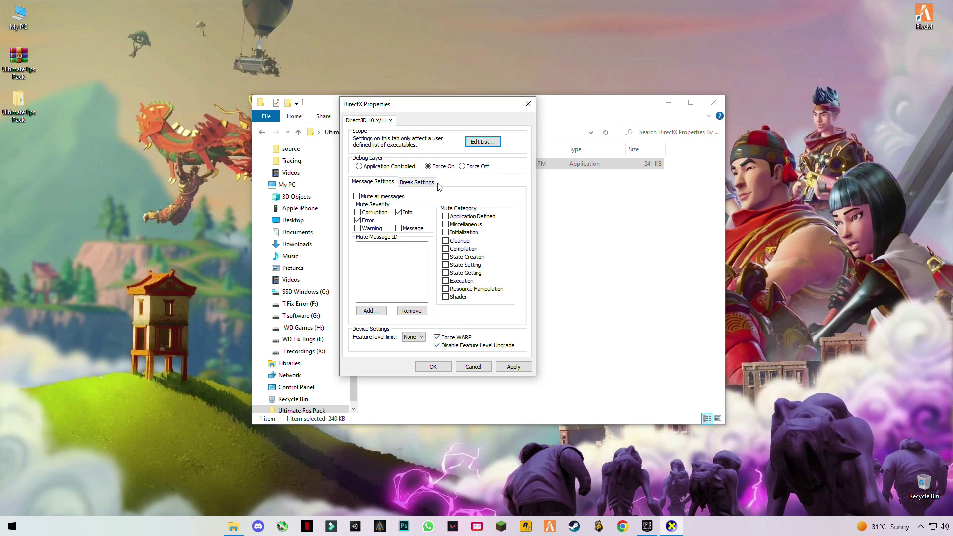
left_click(484, 143)
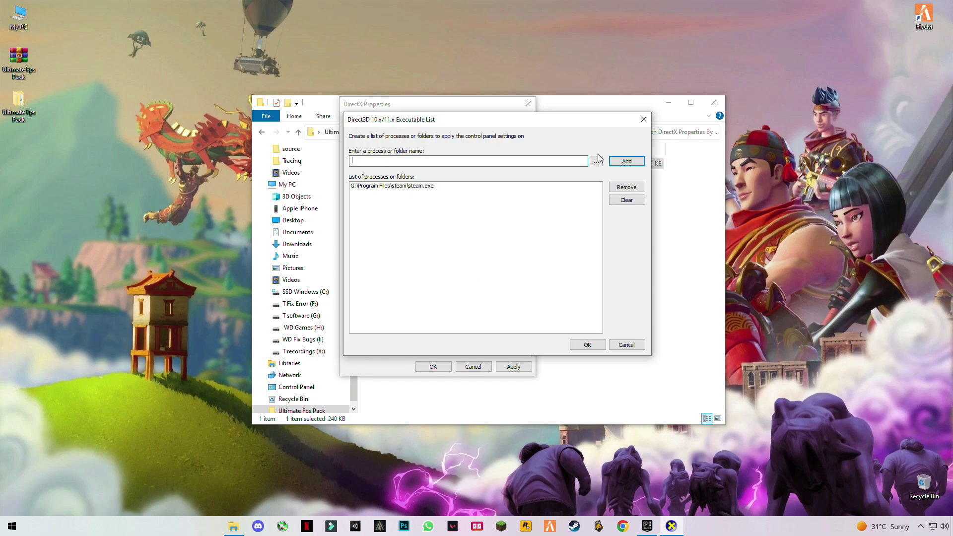
Remove steam.exe from the executable list and search the C: drive for Epic Games
left_click(627, 200)
left_click(596, 162)
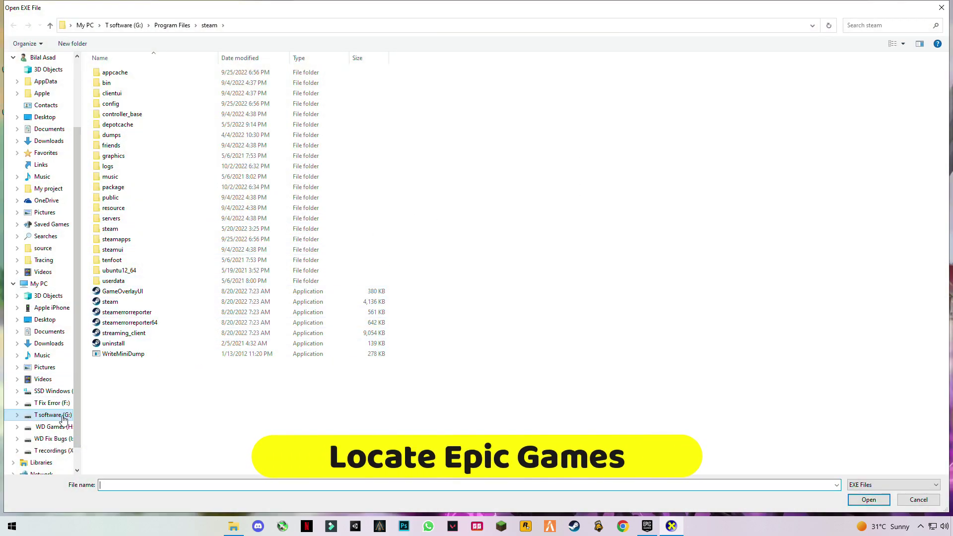
left_click(50, 391)
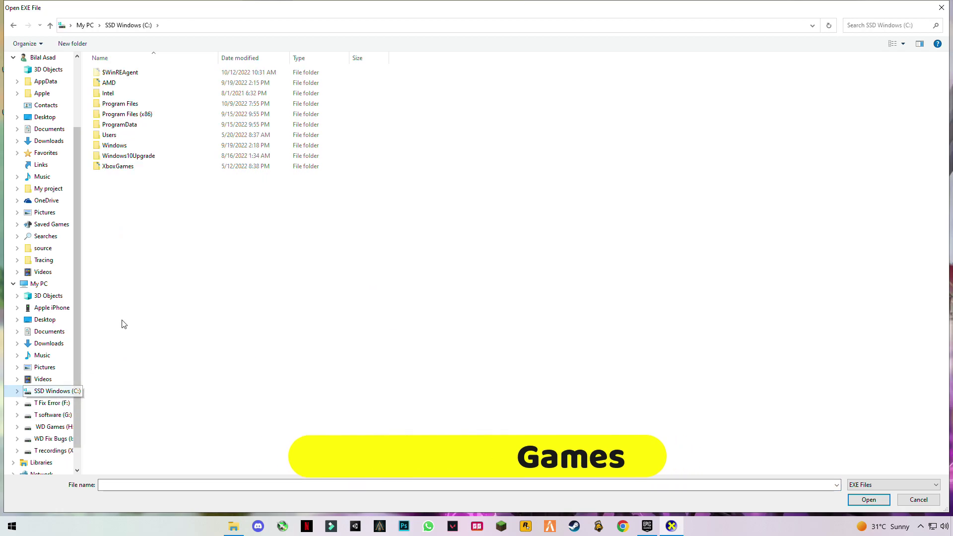
double_click(122, 108)
key("e")
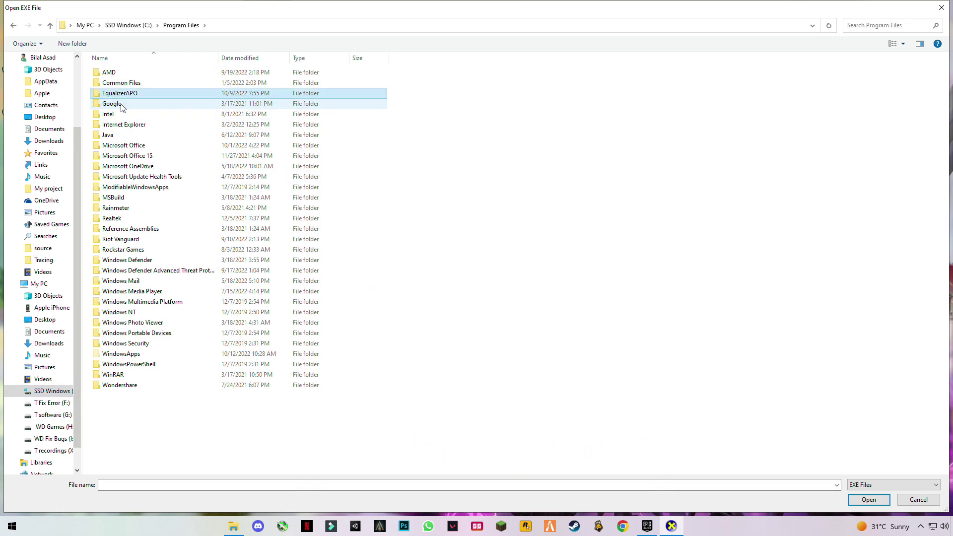
key("alt+Up")
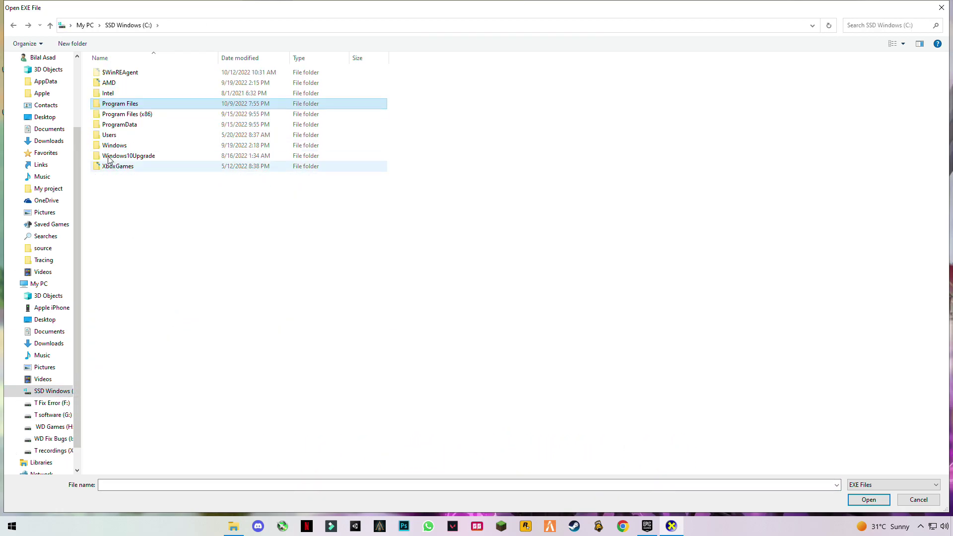
double_click(130, 115)
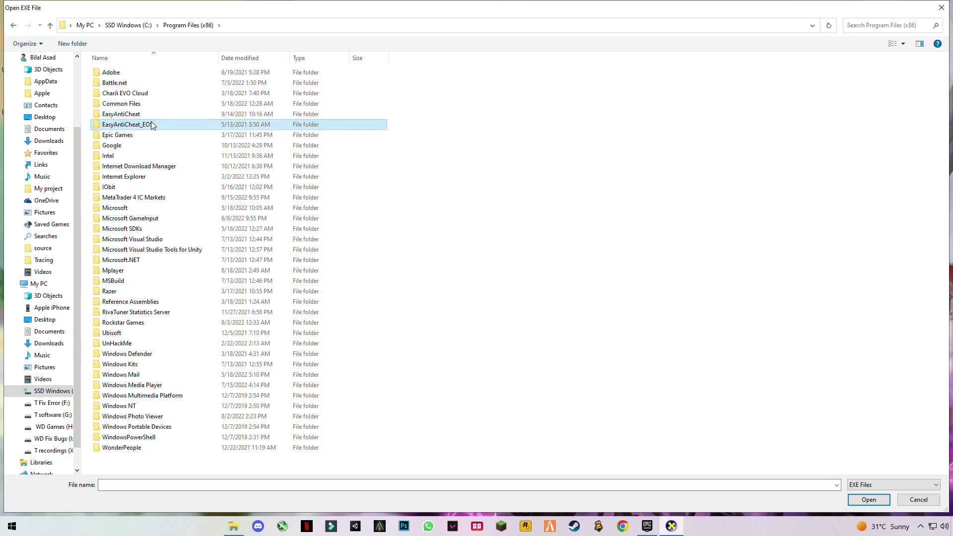
double_click(122, 135)
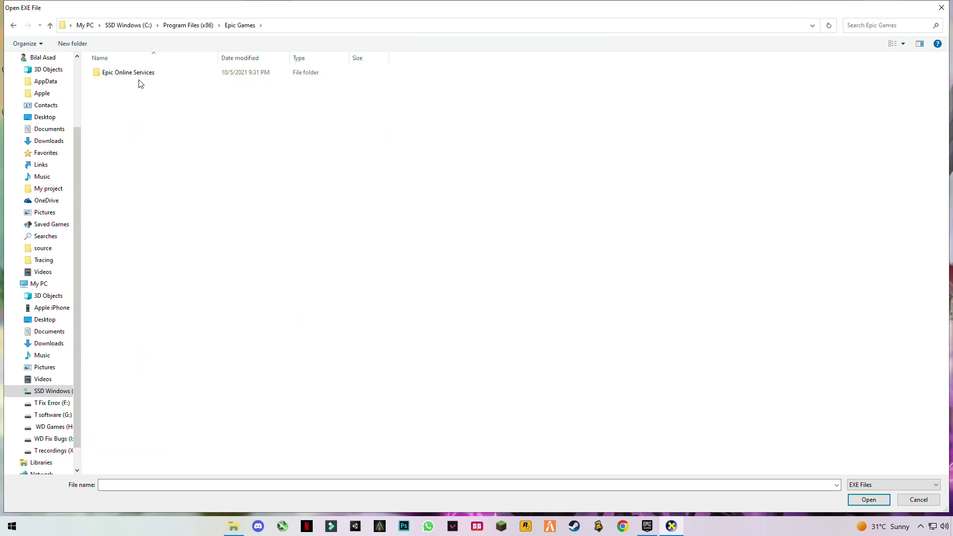
key("alt+Up")
Add EpicGamesLauncher.exe from G:\Program Files\Epic Games\Launcher\Engine\Binaries\Win64
left_click(53, 414)
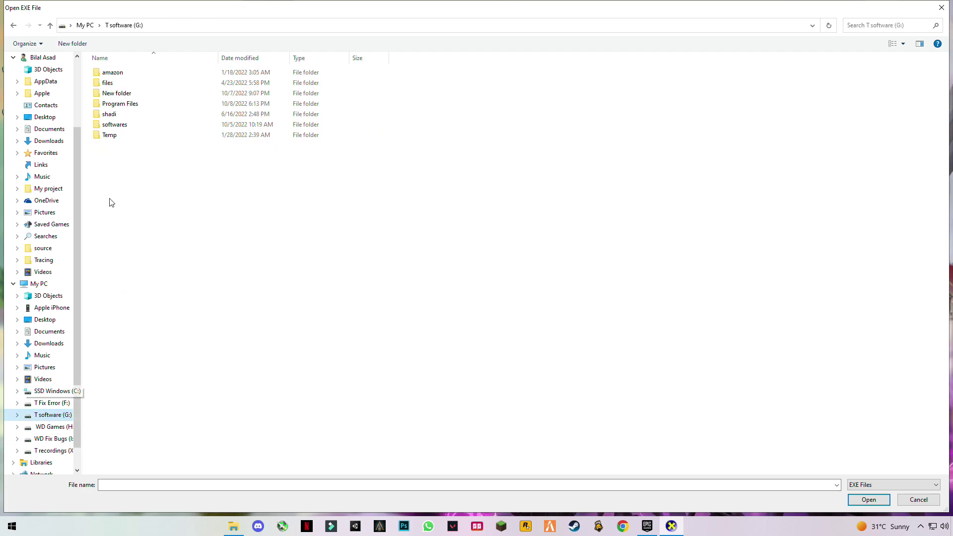
double_click(120, 105)
double_click(128, 81)
double_click(116, 84)
left_click(125, 76)
double_click(124, 75)
double_click(121, 76)
double_click(121, 93)
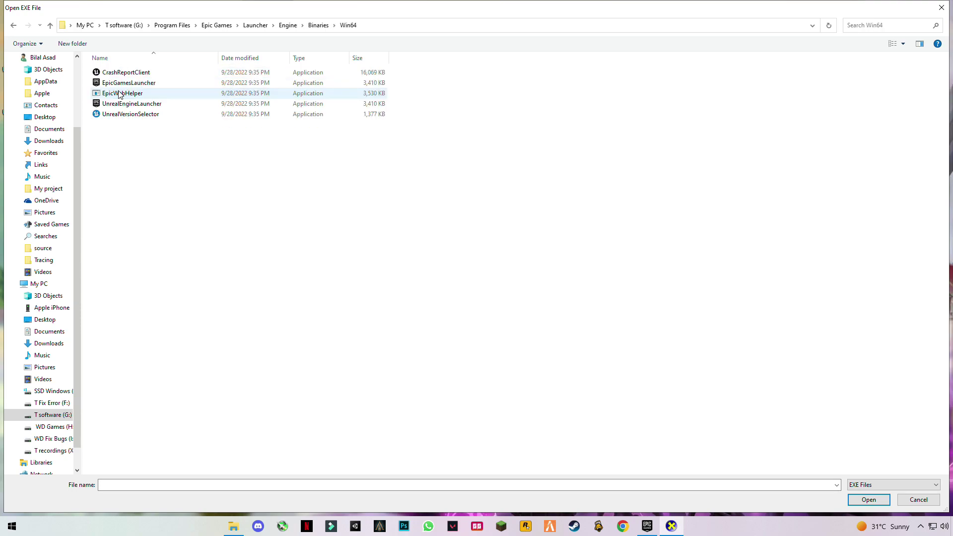
left_click(121, 83)
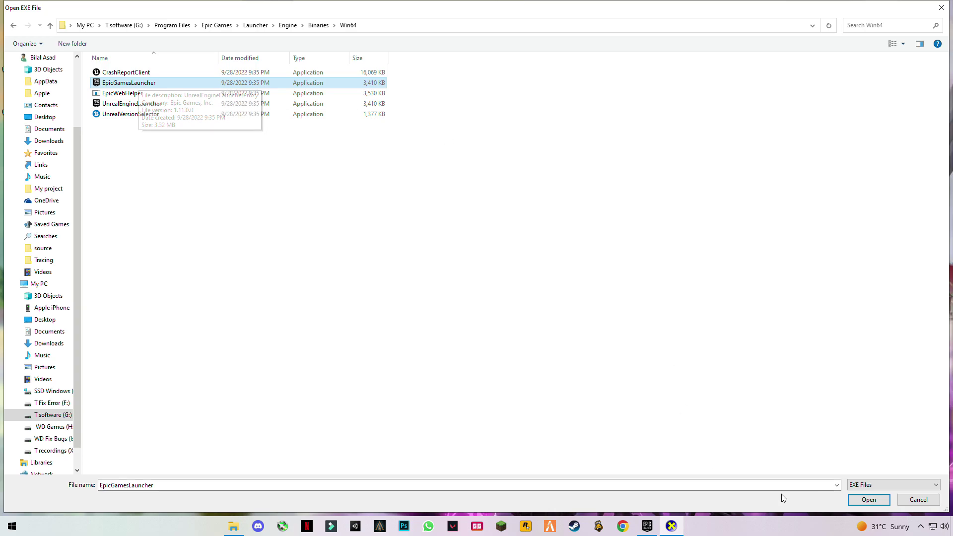
left_click(869, 500)
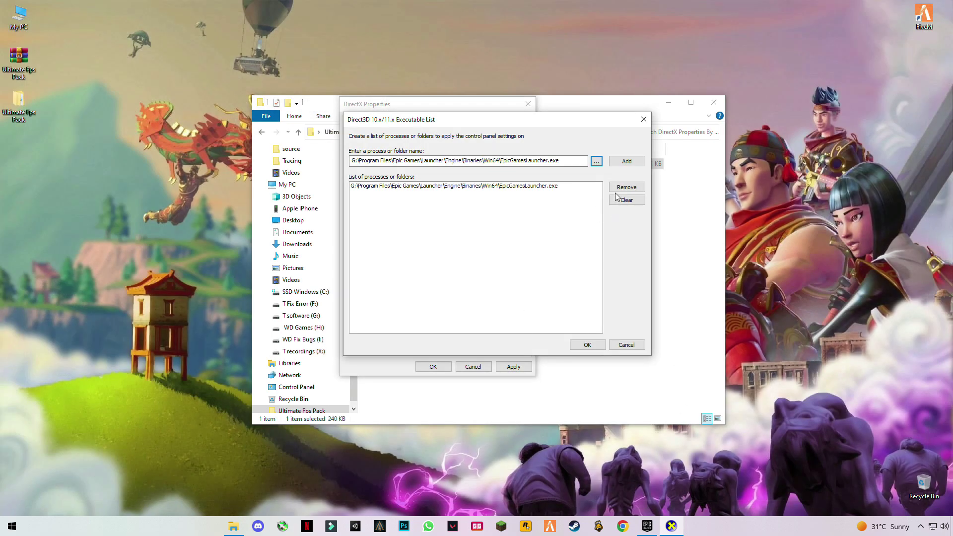
Save the executable list, apply the DirectX settings and close DirectX Properties
left_click(588, 346)
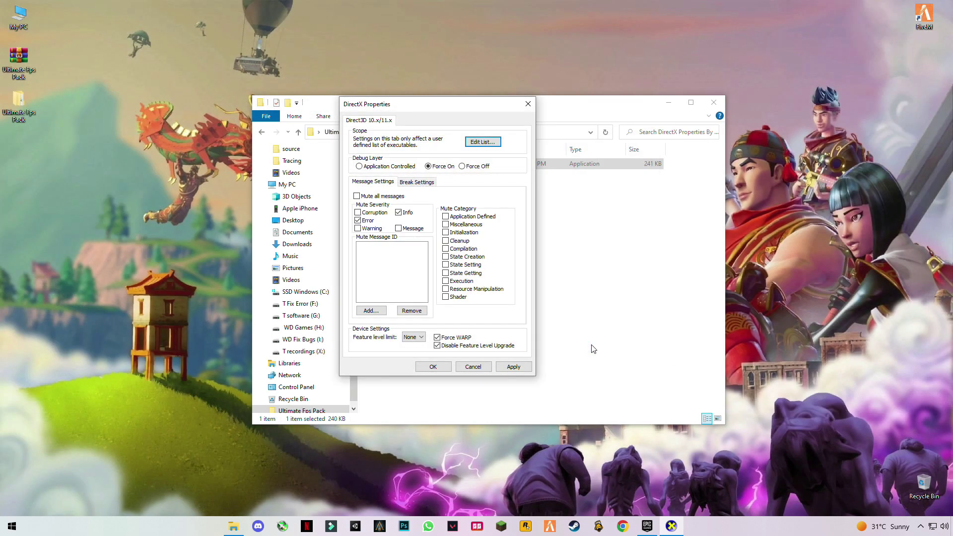
left_click(517, 368)
left_click(433, 367)
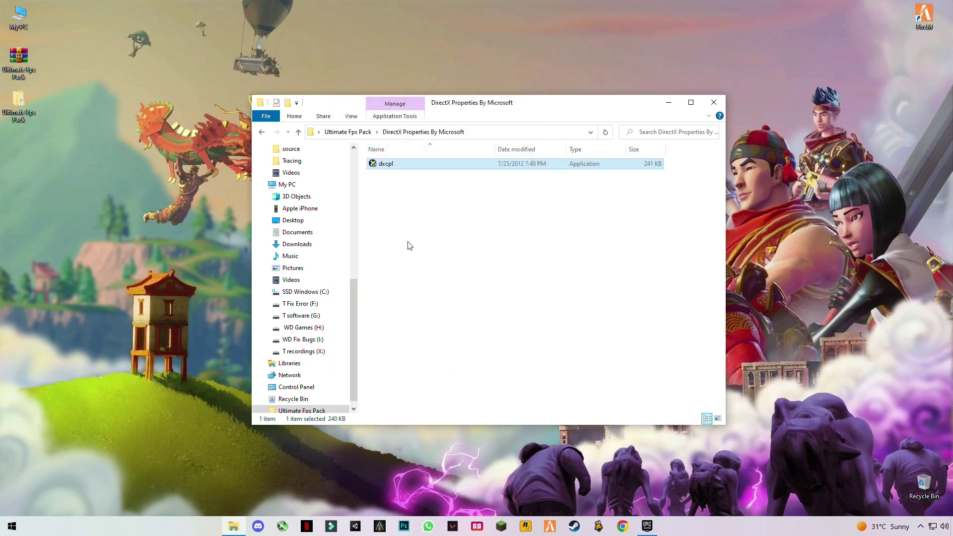
Copy the GameUserSettings file from the Ultimate Fps Pack 'game user settings' folder
left_click(262, 132)
double_click(402, 185)
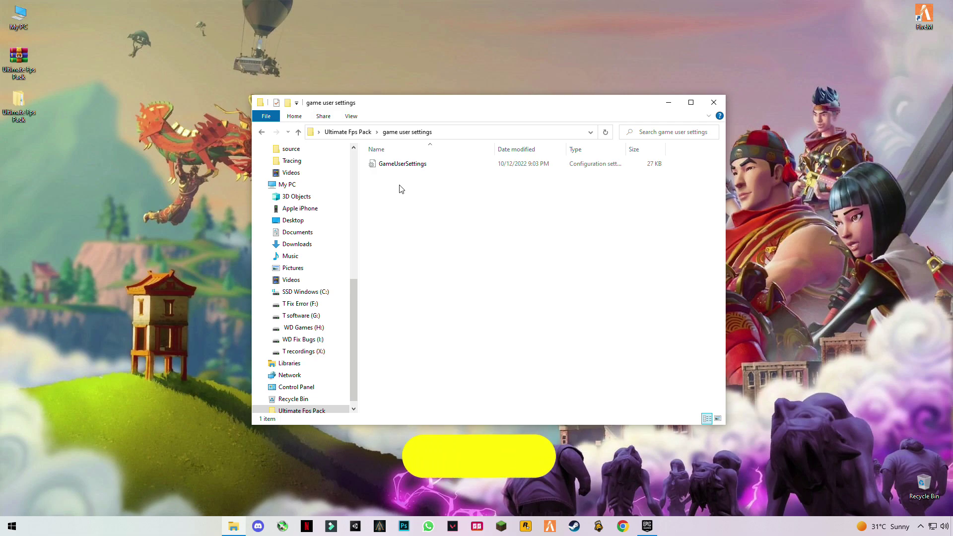
left_click(382, 168)
right_click(402, 165)
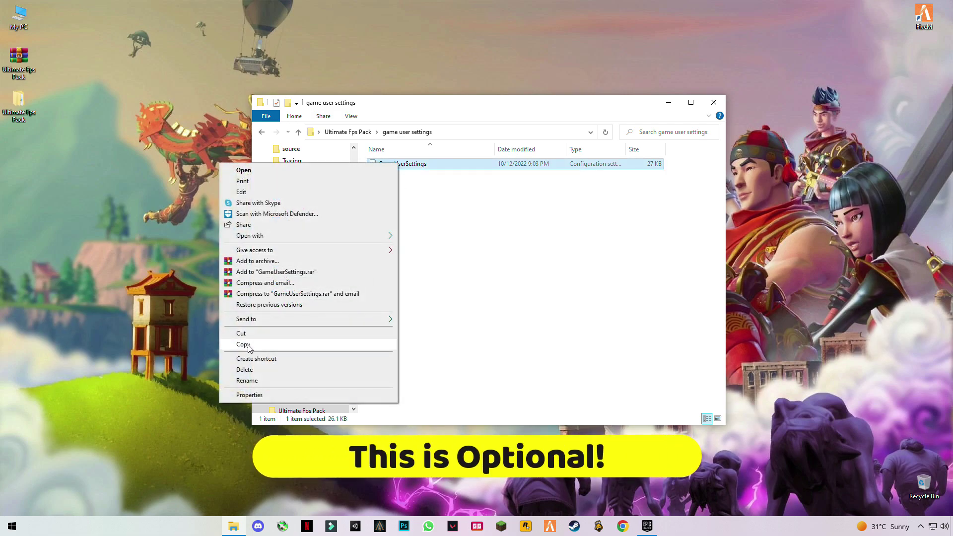
left_click(297, 344)
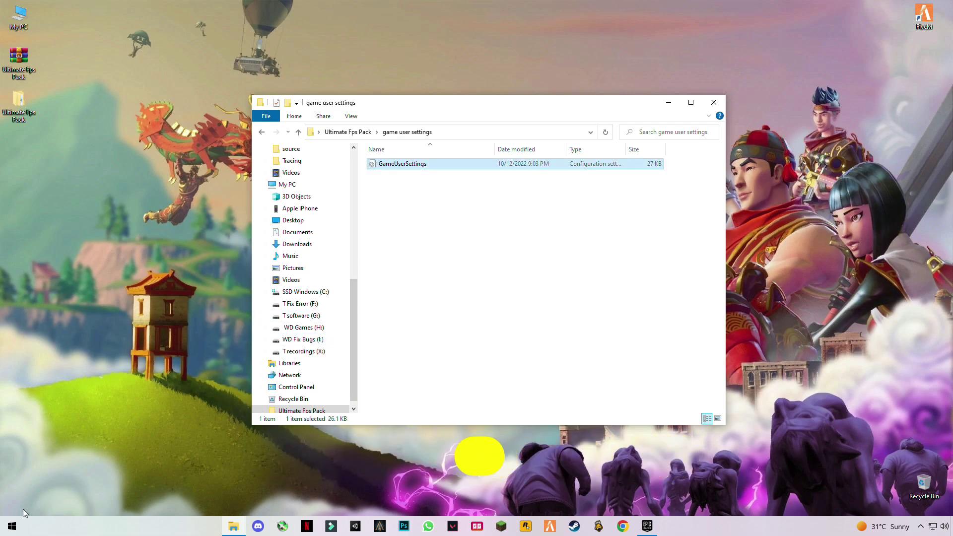
Open AppData\Local\FortniteGame using the Run prompt
key("super")
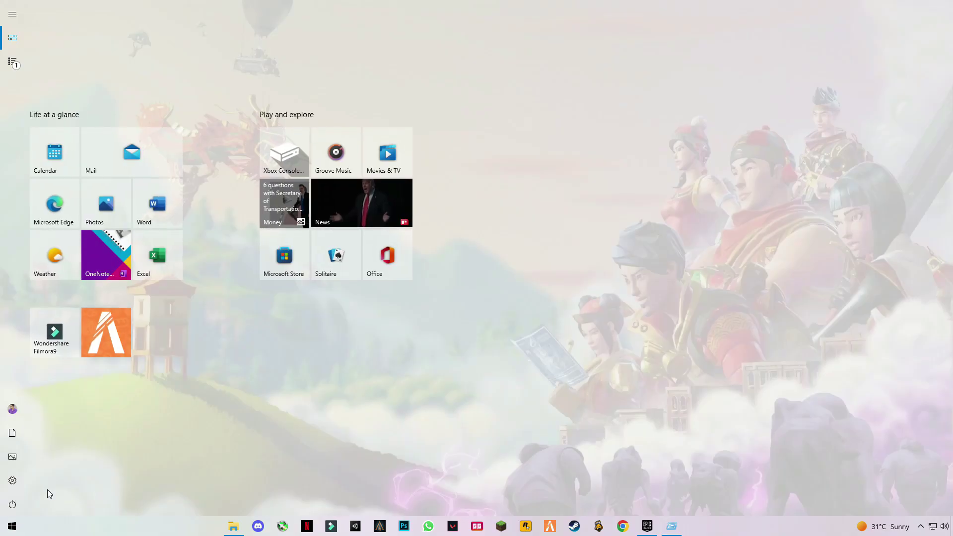
key("super+r")
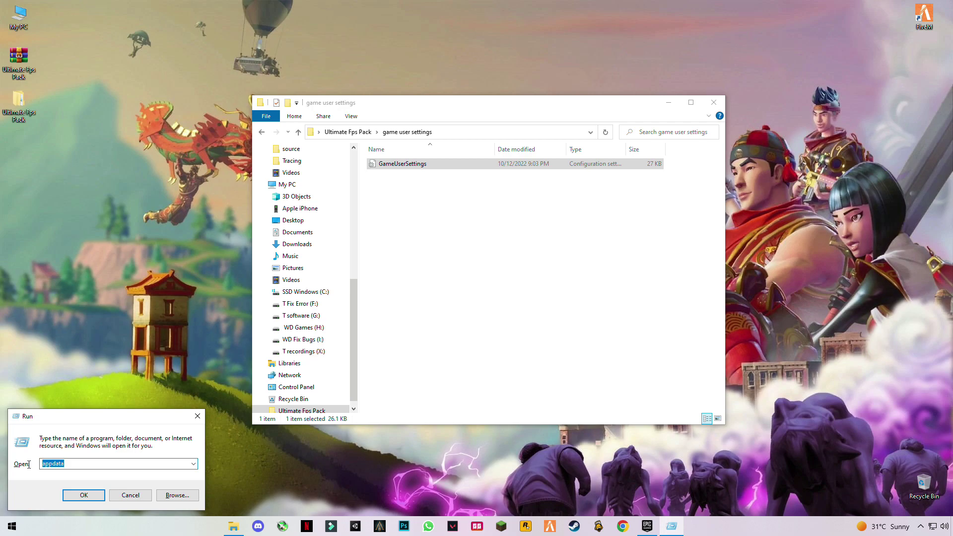
left_click(82, 491)
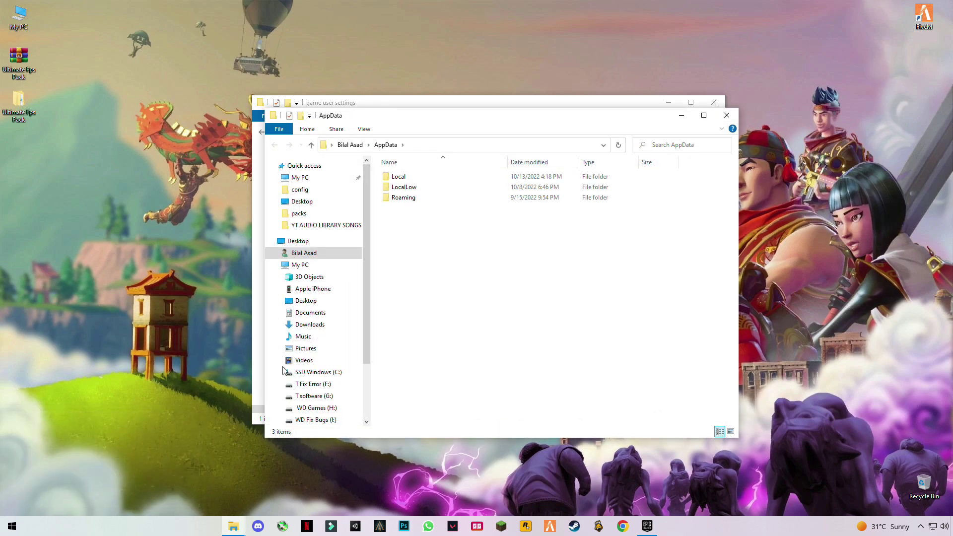
double_click(432, 178)
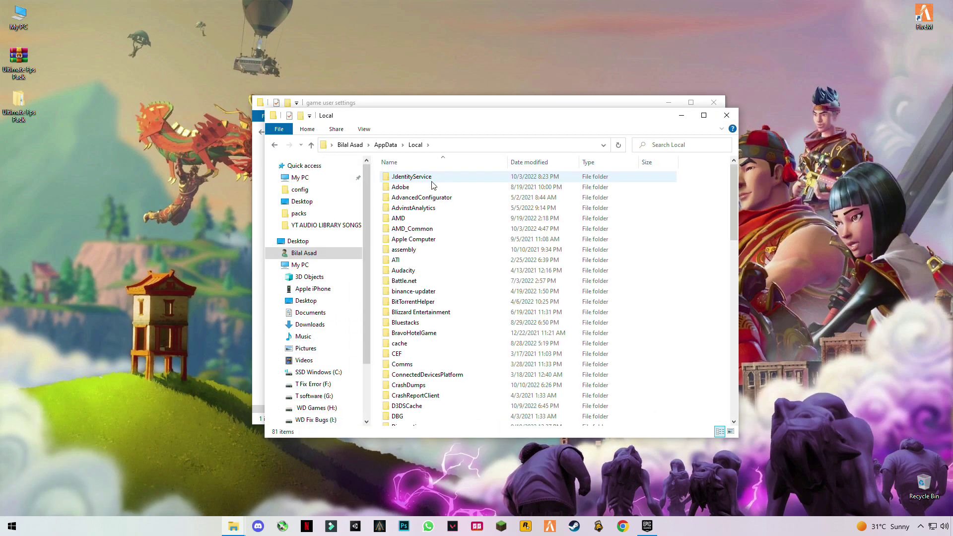
scroll(429, 313, "down", 3)
scroll(428, 313, "down", 3)
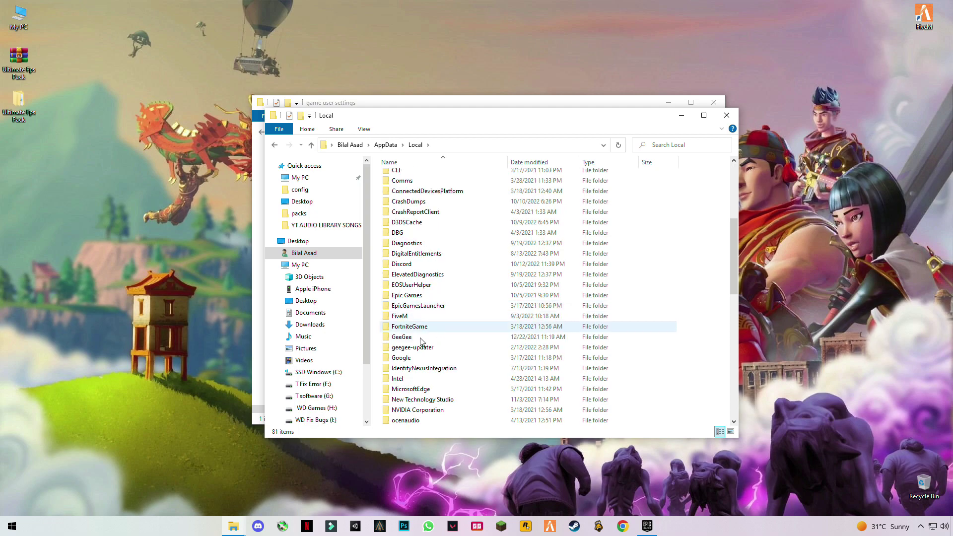
left_click(410, 329)
double_click(421, 331)
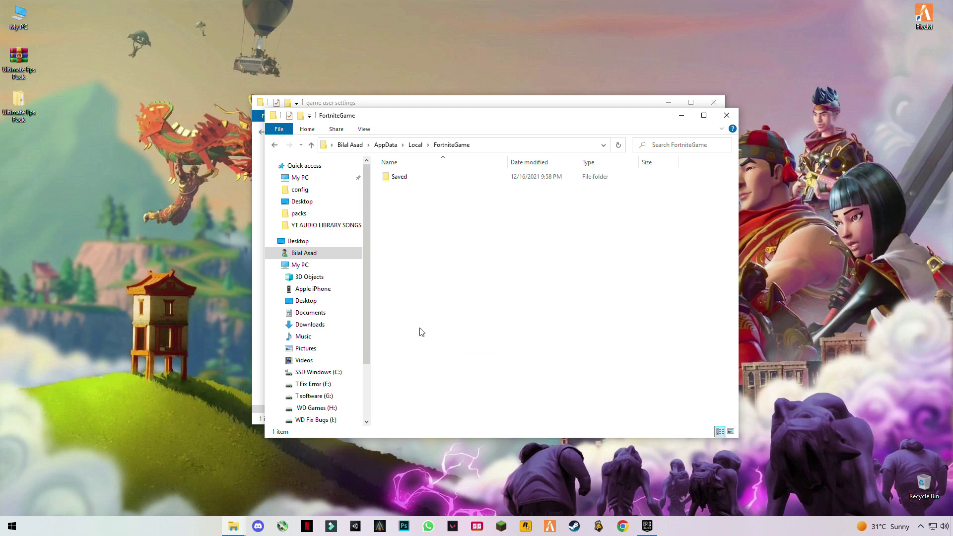
Paste GameUserSettings into FortniteGame\Saved\Config\WindowsClient
double_click(404, 177)
left_click(404, 188)
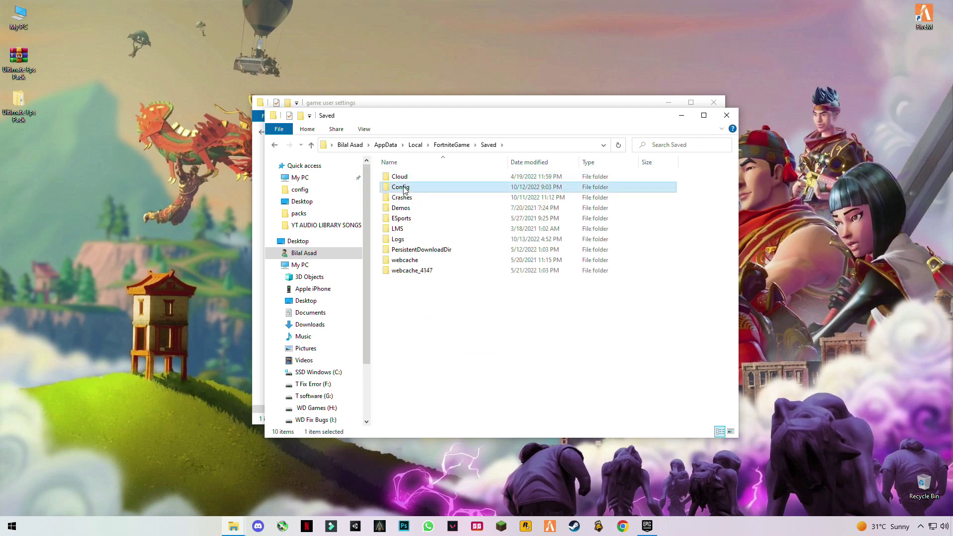
double_click(404, 189)
left_click(423, 188)
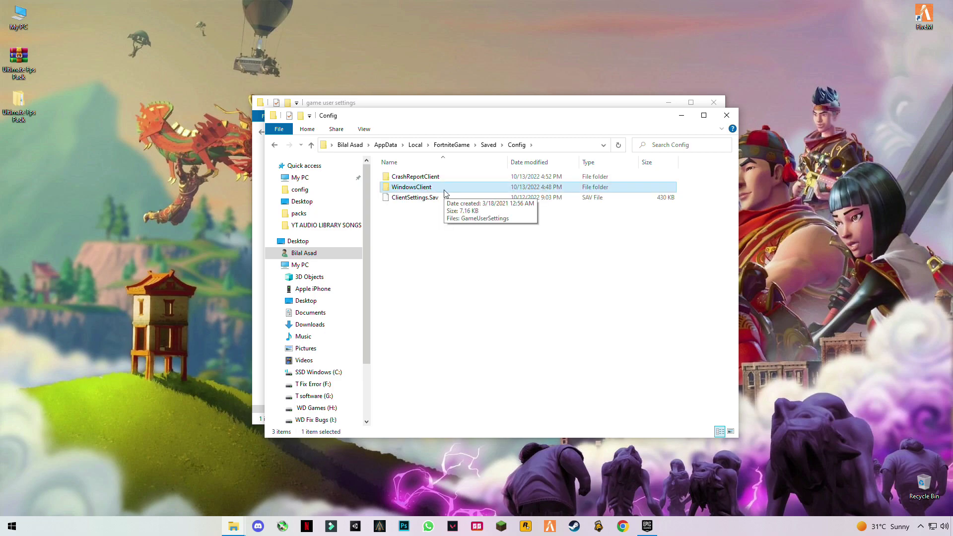
double_click(448, 192)
right_click(463, 209)
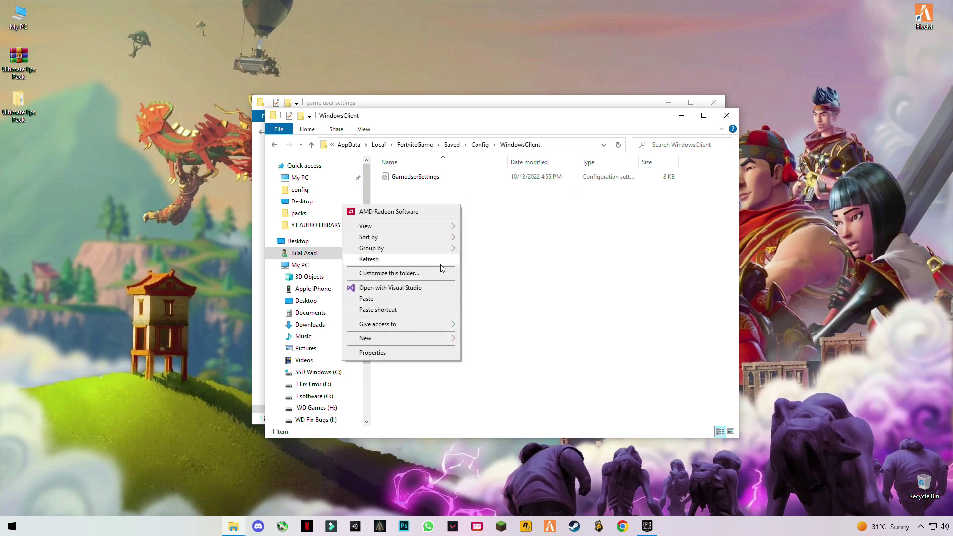
left_click(388, 304)
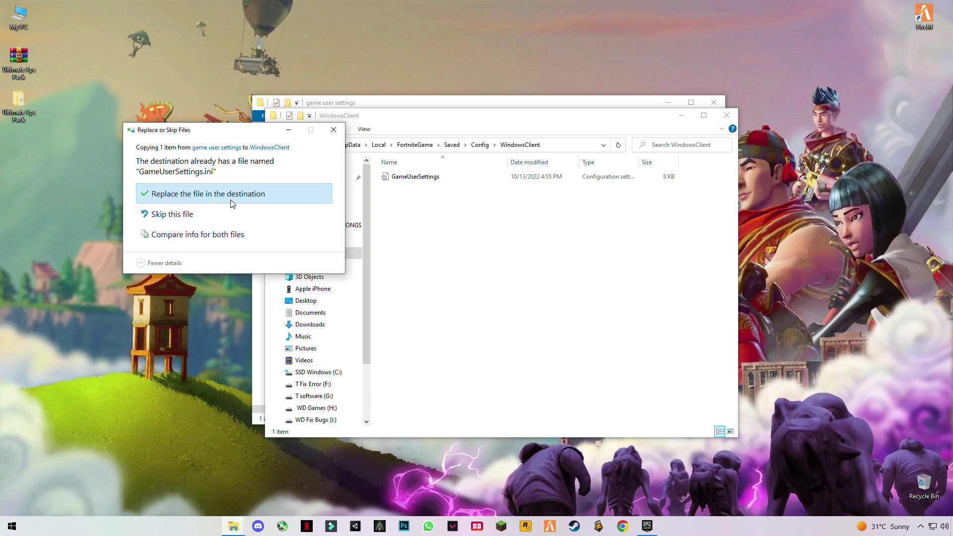
Move the old GameUserSettings to the desktop and paste the new one into WindowsClient
left_click(471, 206)
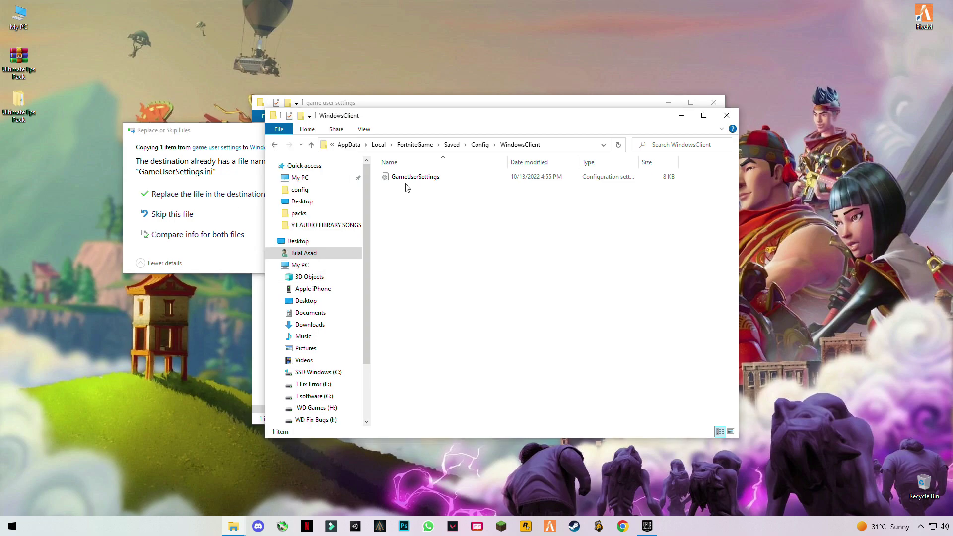
left_click(405, 182)
left_click_drag(405, 179, 213, 74)
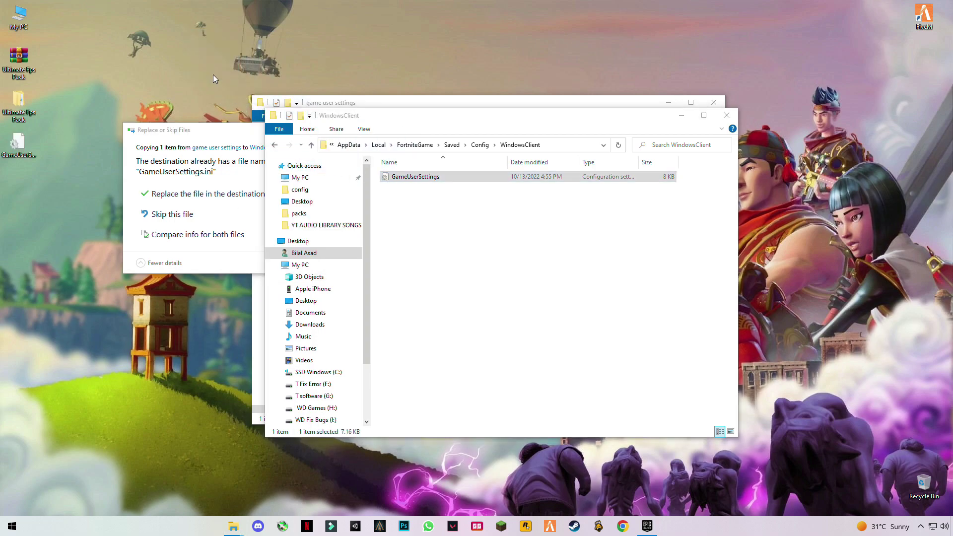
left_click(222, 135)
left_click(332, 130)
right_click(481, 224)
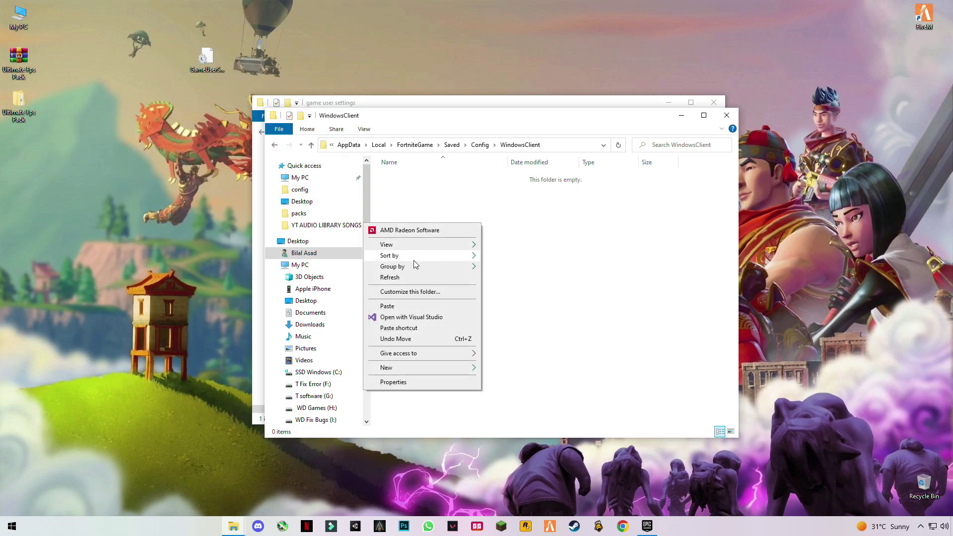
left_click(403, 308)
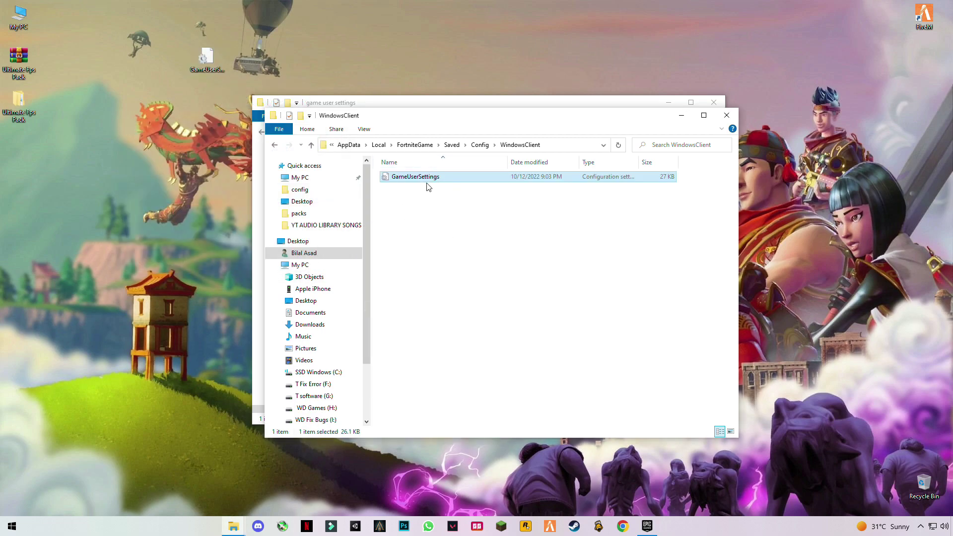
Rename the desktop copy to 'GameUserSettings Backup' and close the Config window
left_click(276, 145)
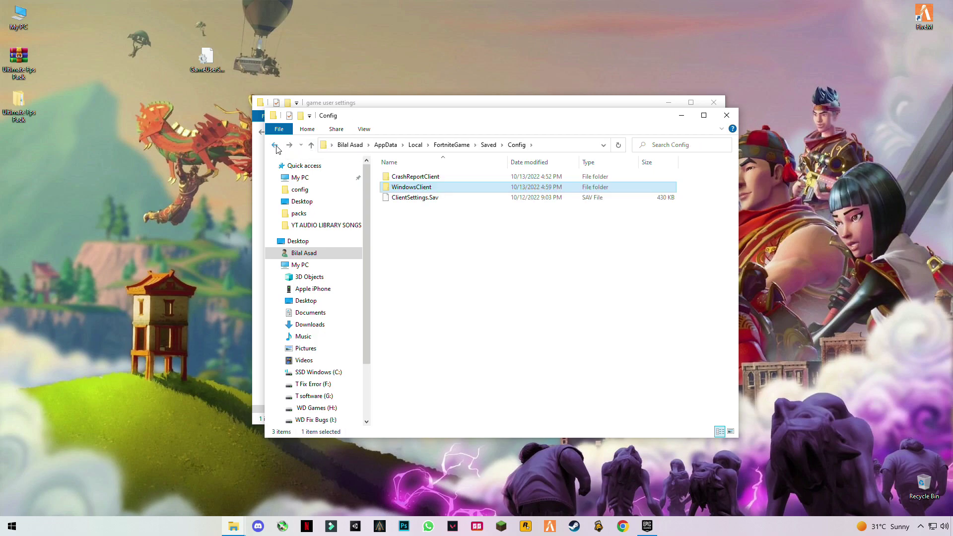
left_click(210, 59)
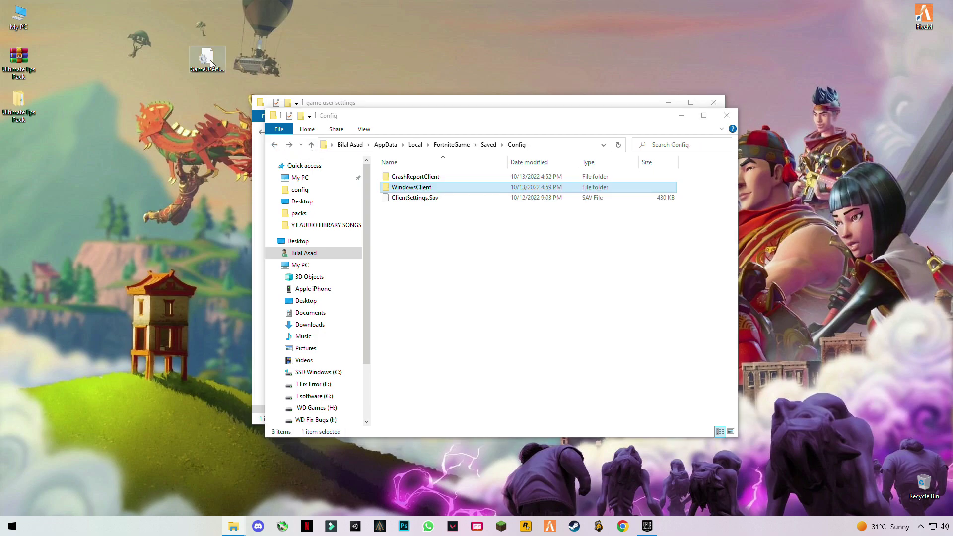
left_click(219, 77)
left_click(219, 77)
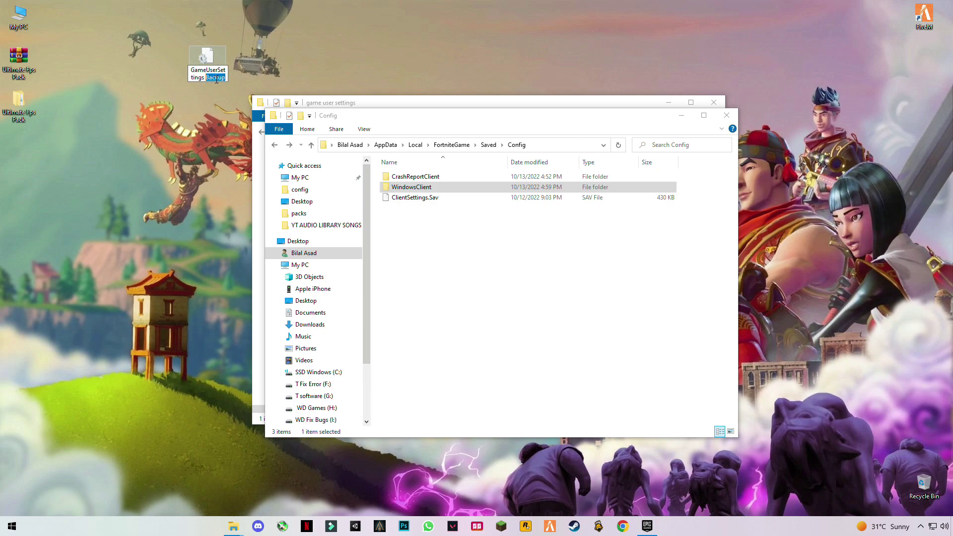
key("Return")
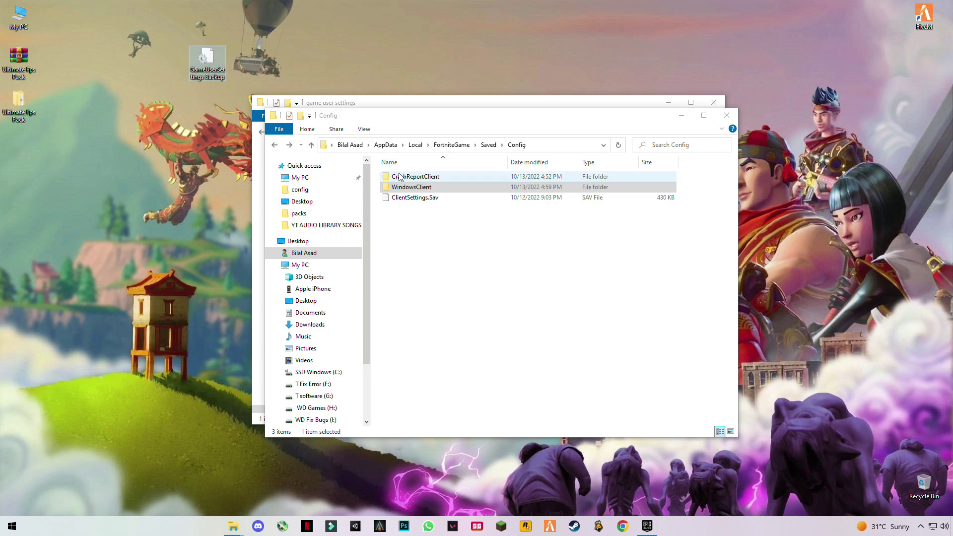
left_click(726, 115)
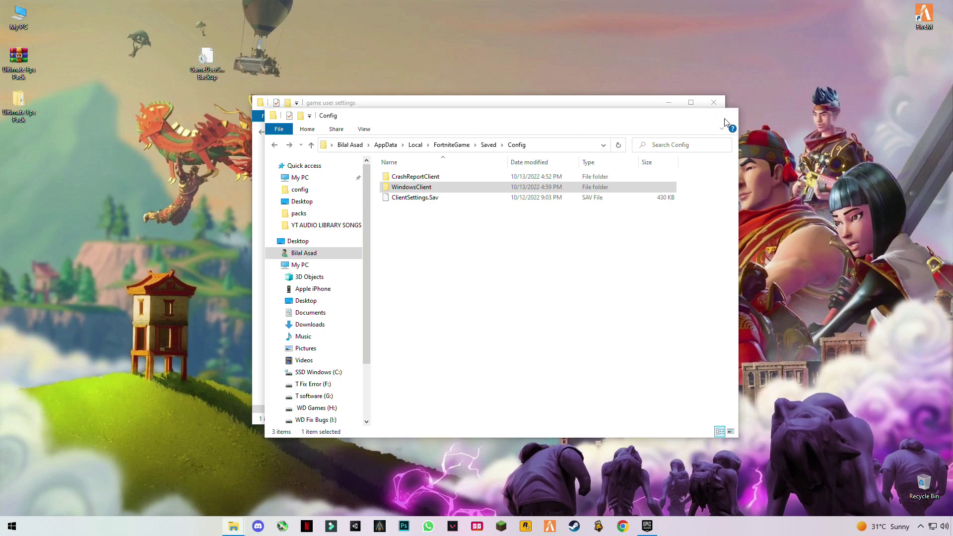
View the Optimized AMD, Intel and NVIDIA settings images, then launch AMD Radeon Software
left_click(262, 131)
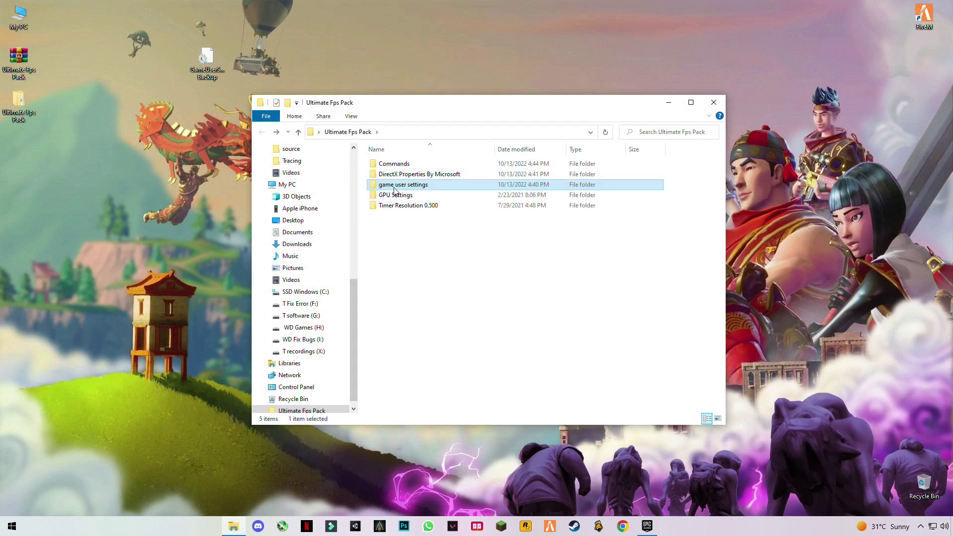
left_click(417, 196)
double_click(407, 200)
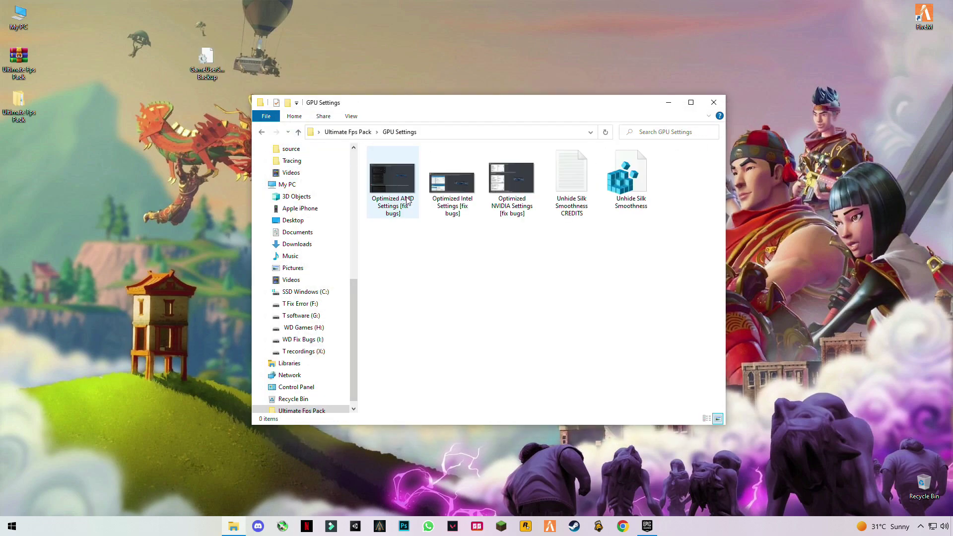
double_click(407, 199)
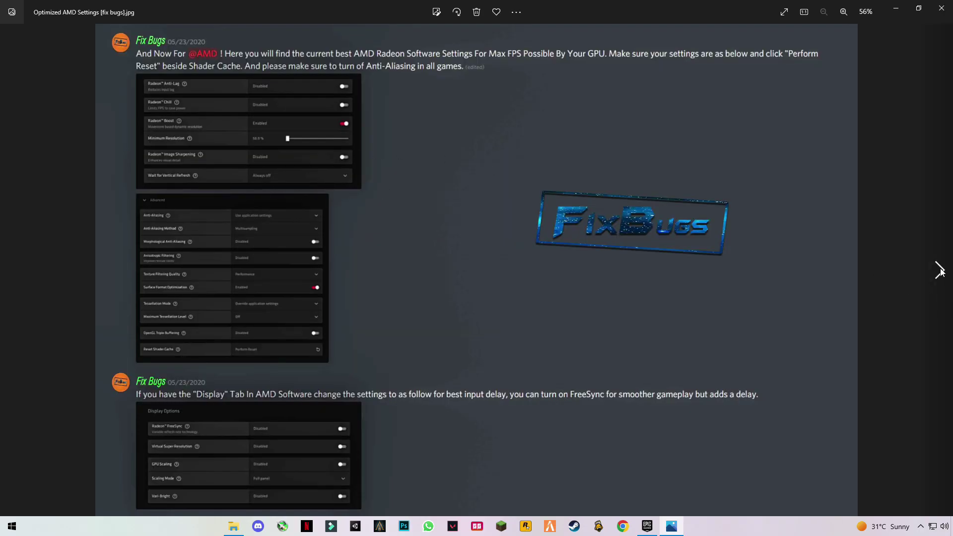
left_click(940, 270)
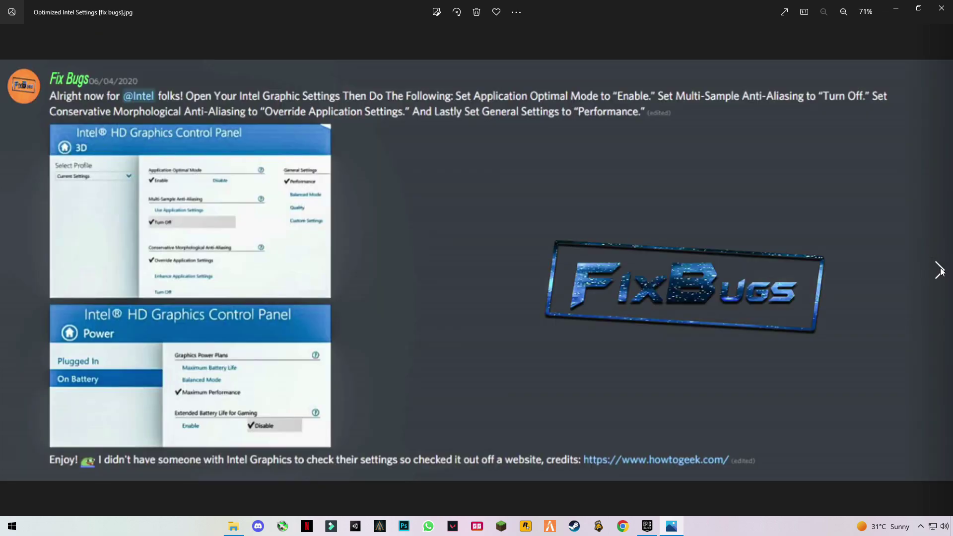
left_click(941, 270)
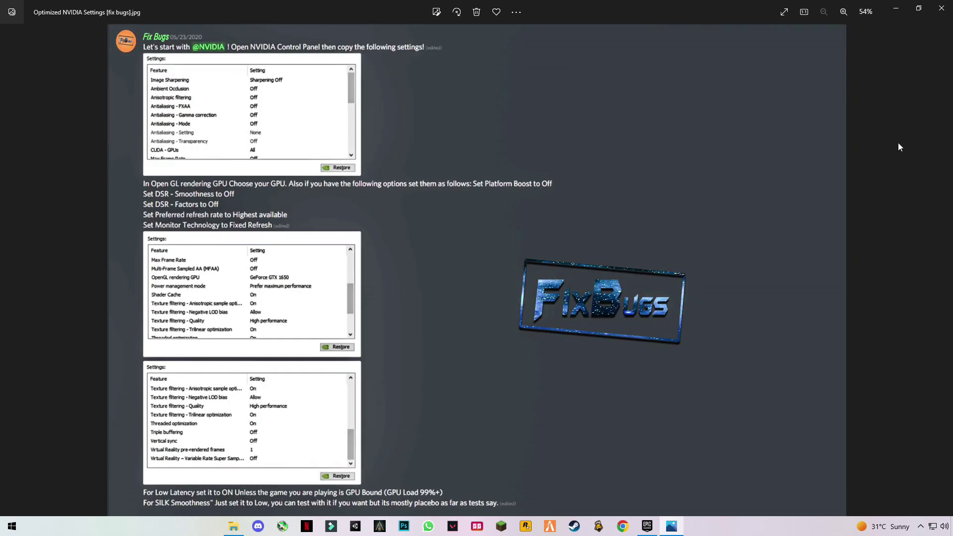
left_click(942, 8)
right_click(832, 139)
left_click(736, 144)
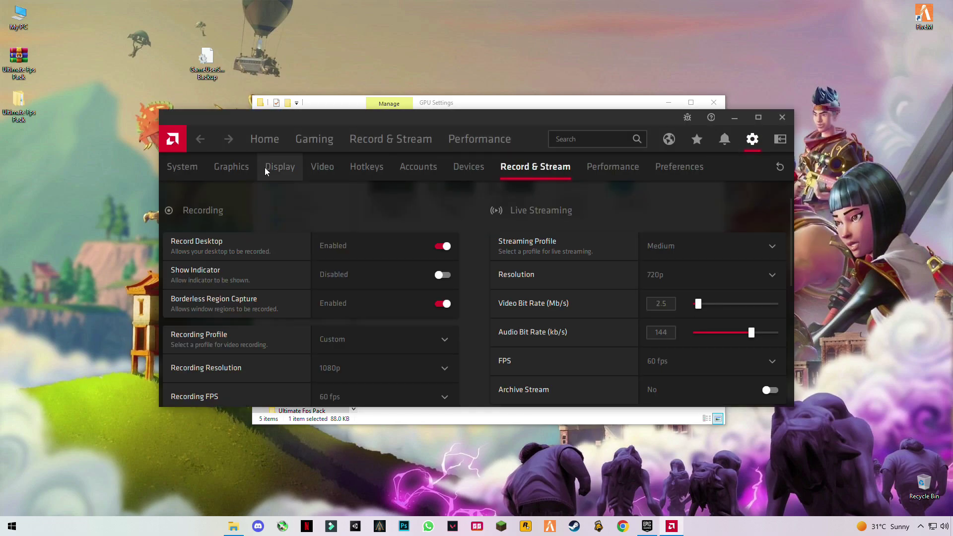
Inspect Radeon's Graphics page with Advanced options expanded, changing nothing, then close it
left_click(234, 170)
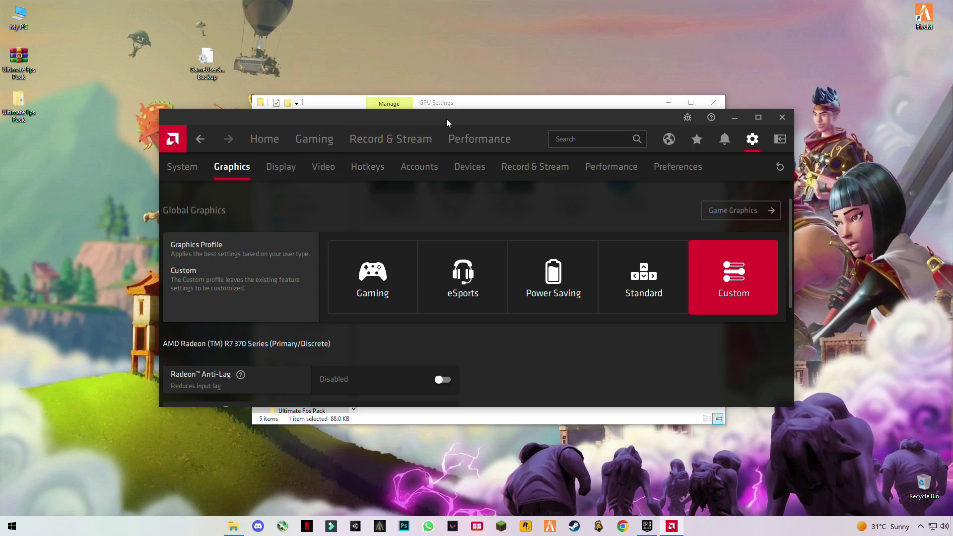
left_click(758, 117)
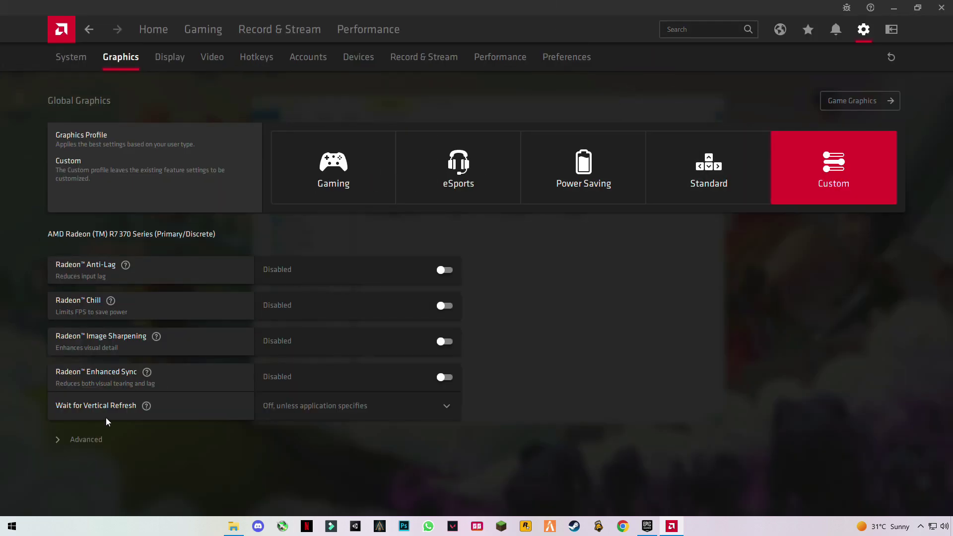
left_click(90, 441)
scroll(688, 258, "down", 5)
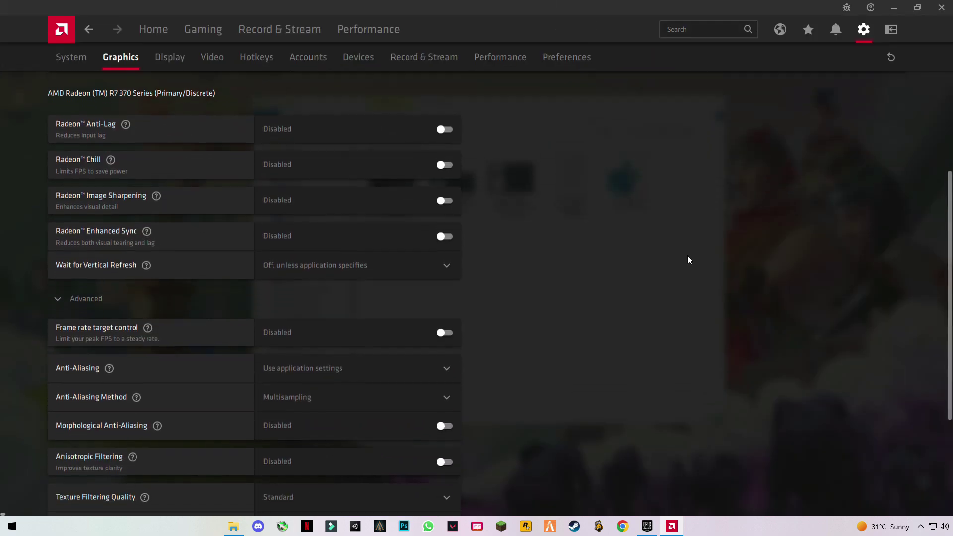
scroll(688, 259, "up", 5)
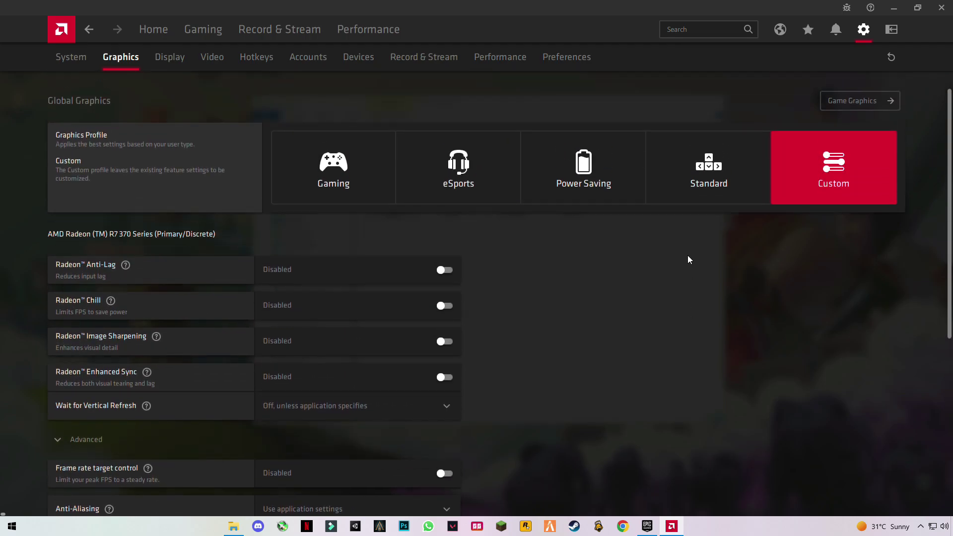
left_click(941, 7)
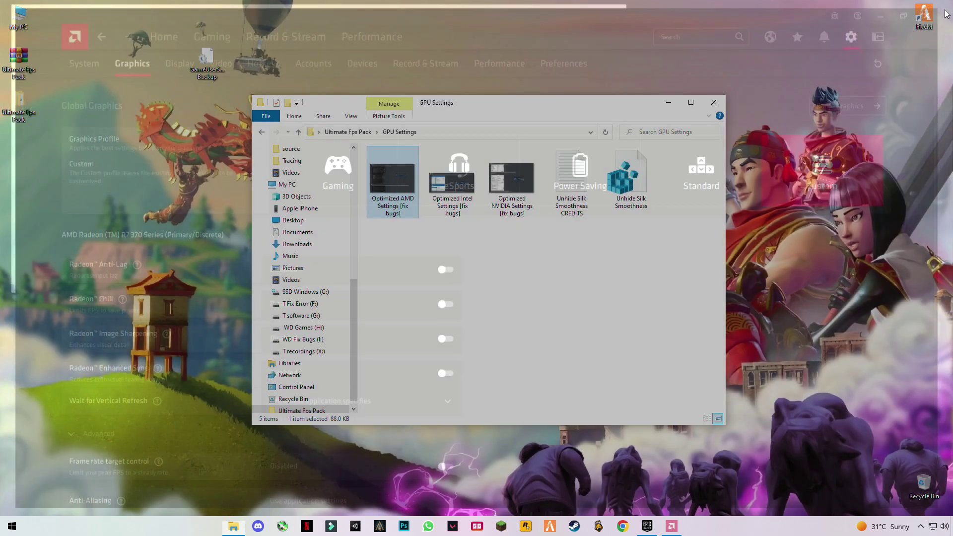
Open the 'cmd code for timer resolution' file in the Timer Resolution 0.500 folder
left_click(261, 132)
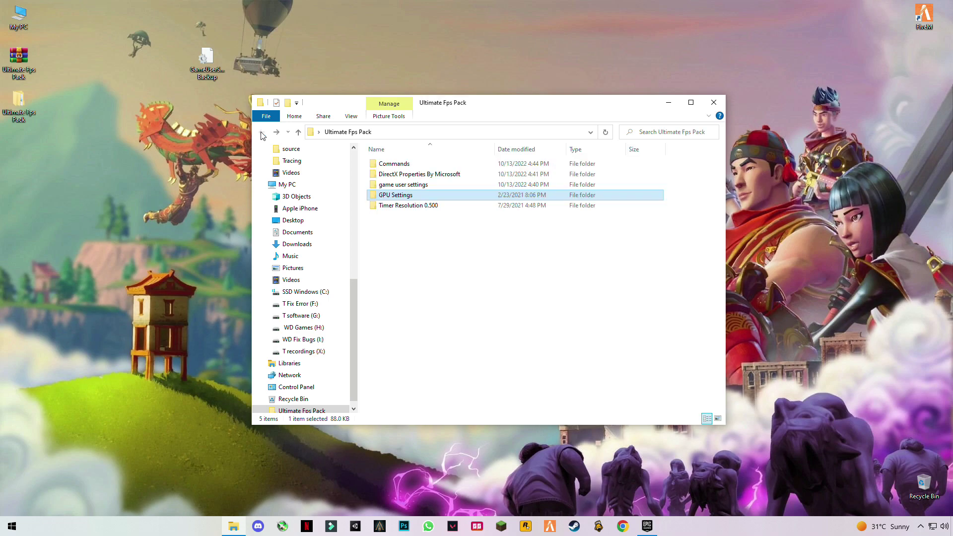
left_click(457, 234)
left_click(419, 207)
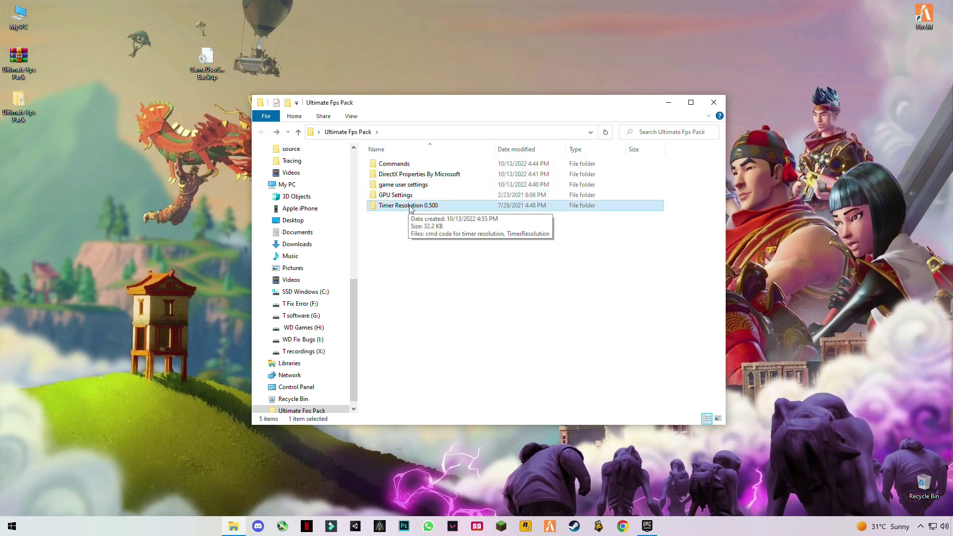
double_click(408, 206)
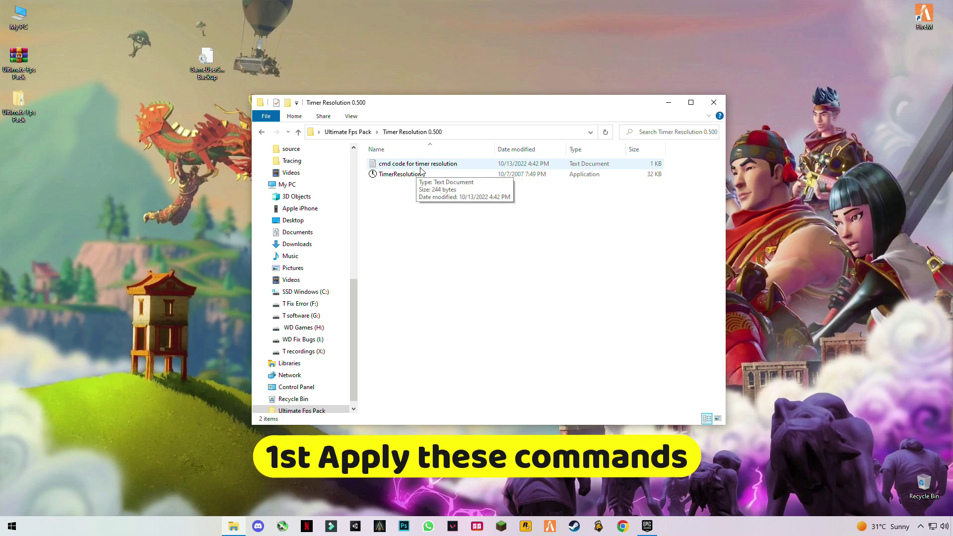
double_click(420, 168)
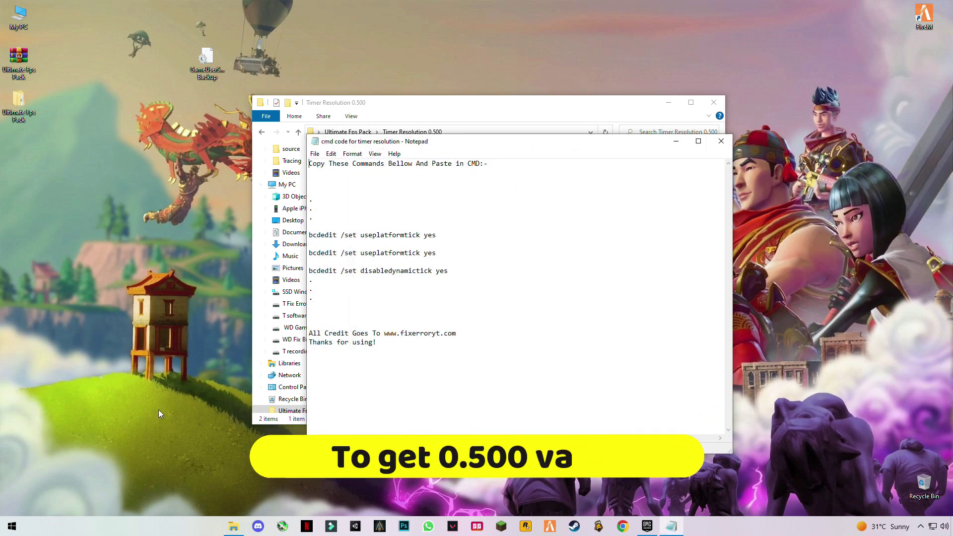
Launch Command Prompt as administrator
left_click(14, 529)
type("cmd")
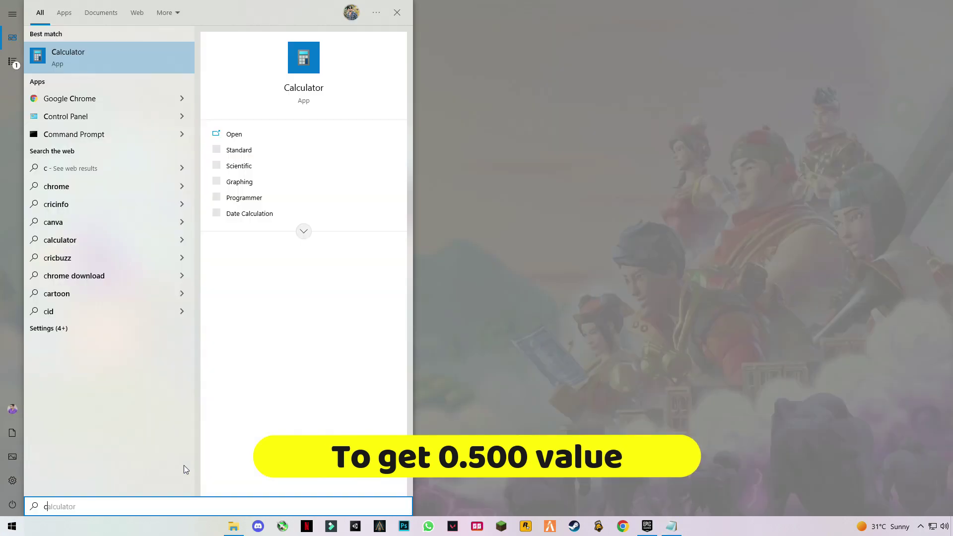
right_click(82, 55)
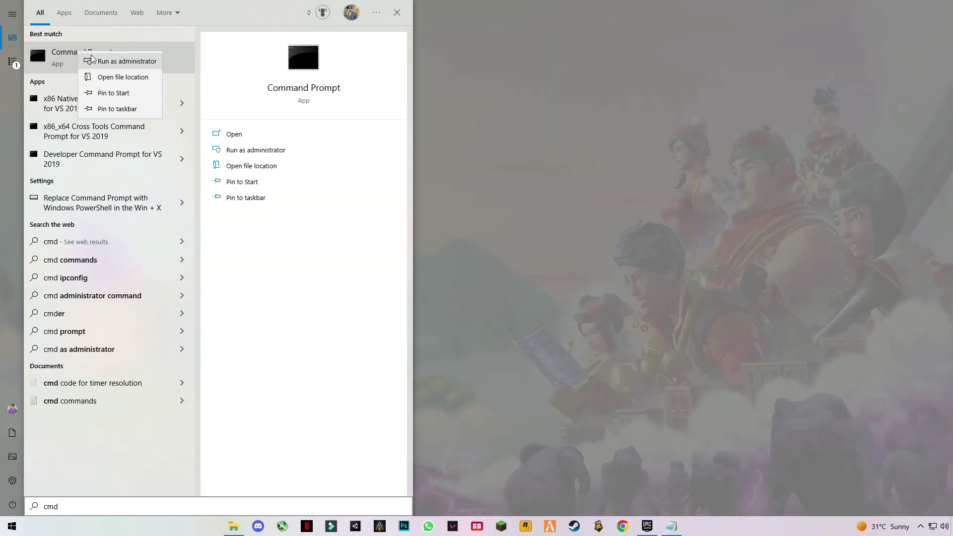
left_click(100, 60)
left_click(421, 329)
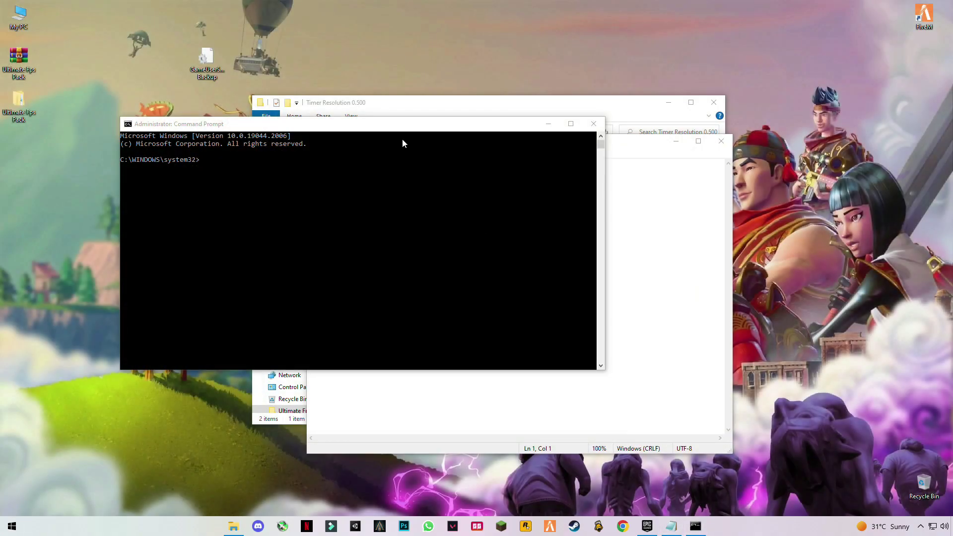
left_click_drag(391, 128, 437, 265)
Run the three bcdedit commands from Notepad in Command Prompt, then exit it
left_click(452, 199)
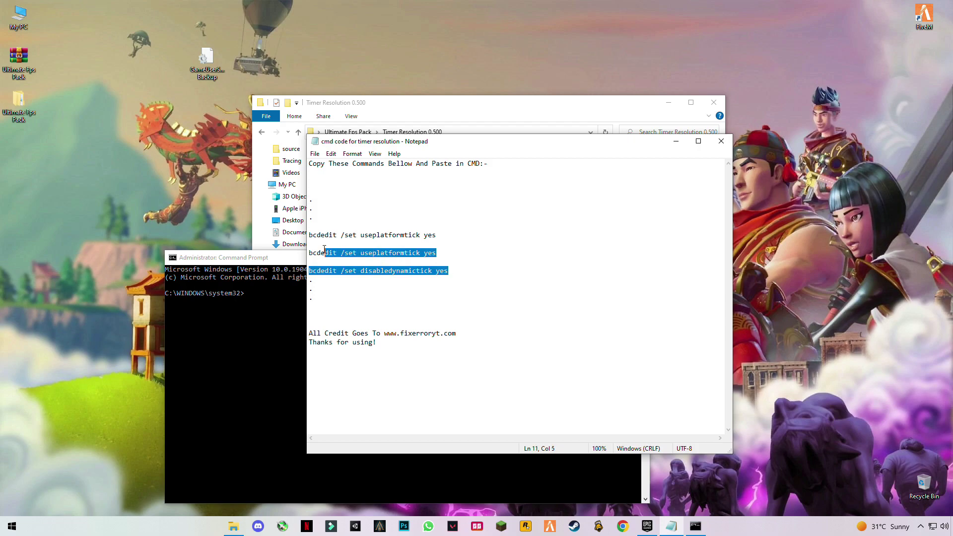
right_click(323, 234)
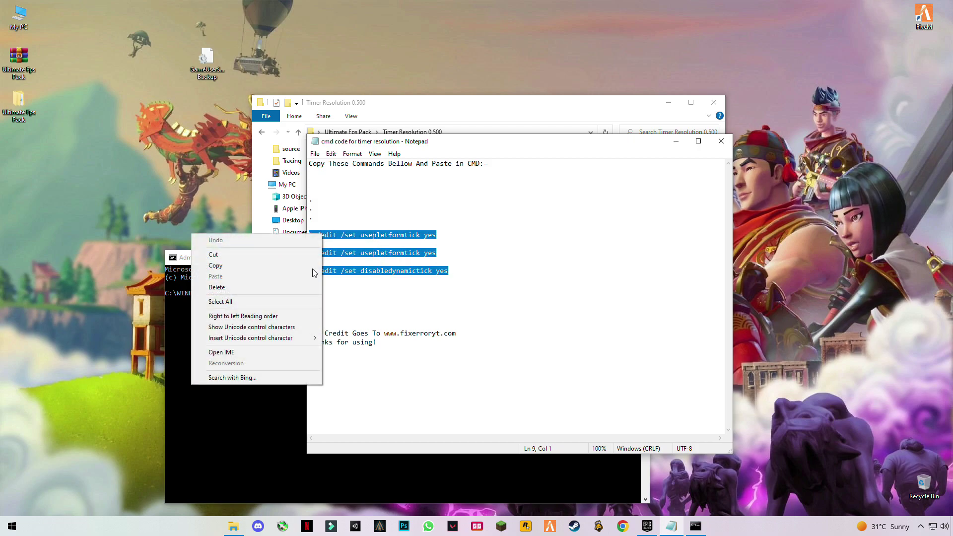
left_click(221, 276)
left_click(256, 297)
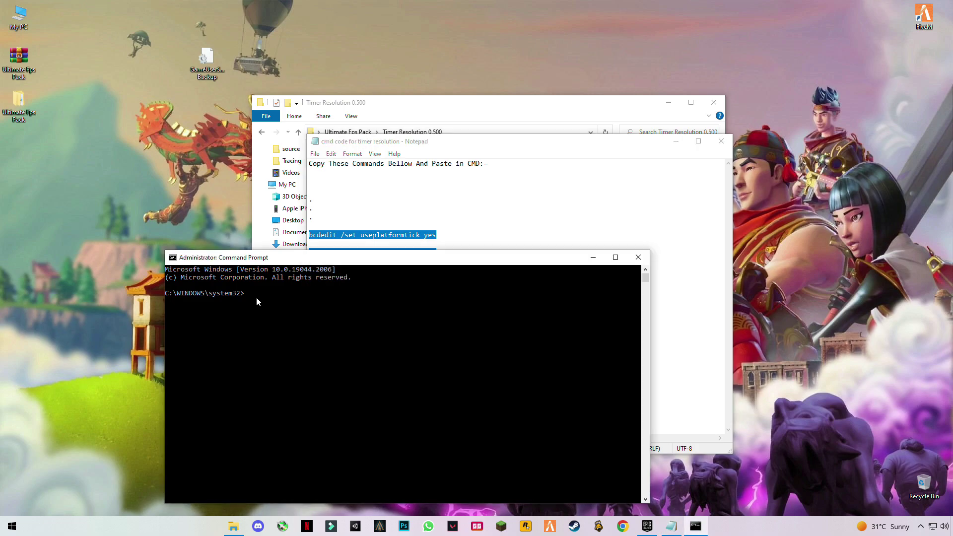
right_click(252, 295)
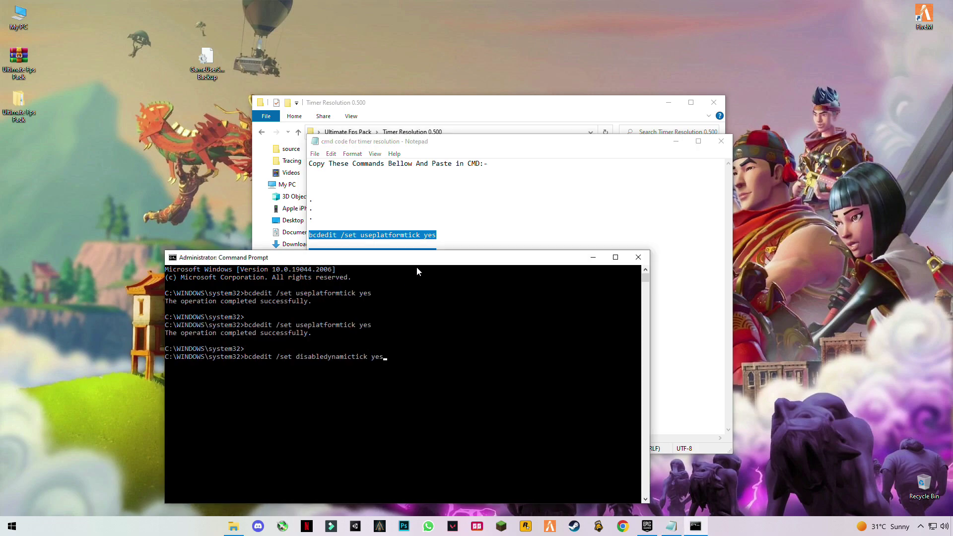
left_click_drag(476, 257, 800, 145)
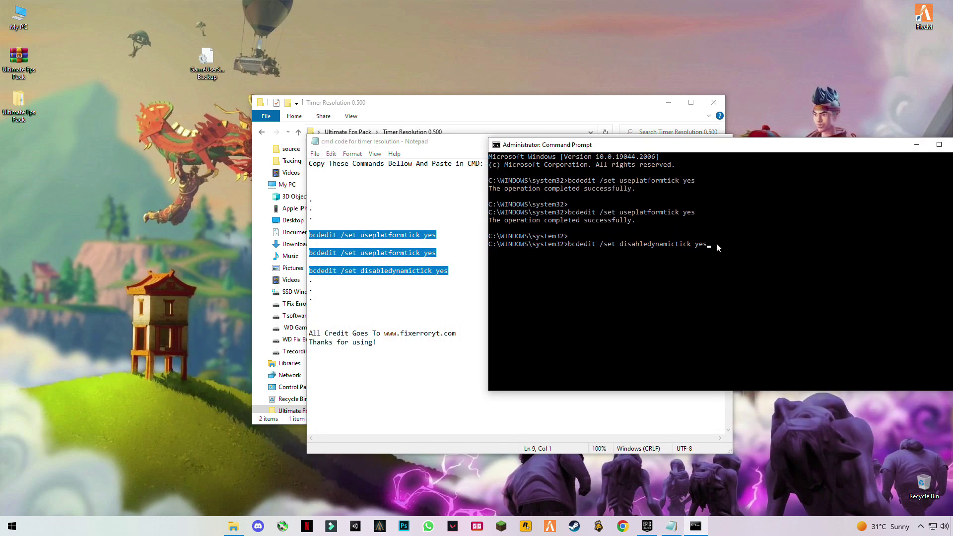
key("Return")
key("Return")
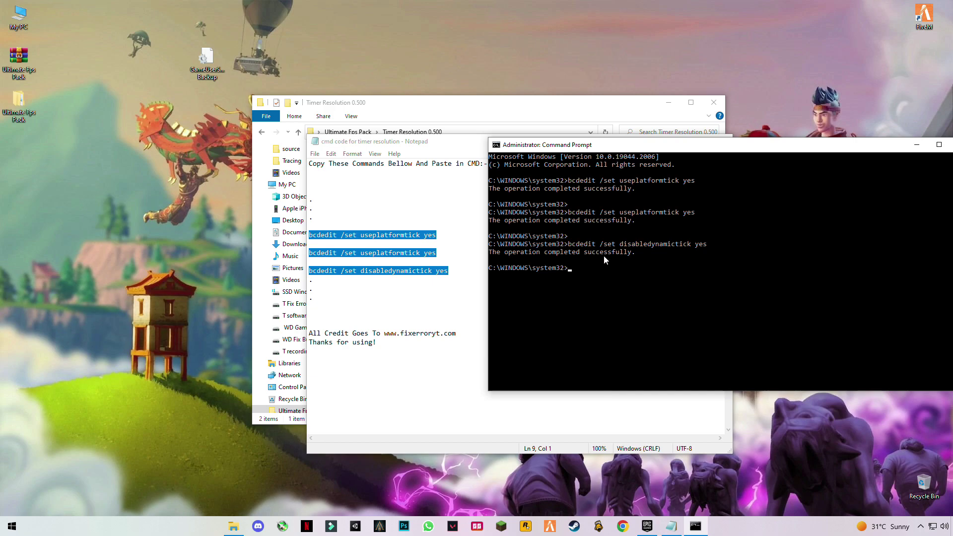
type("Exit")
key("Return")
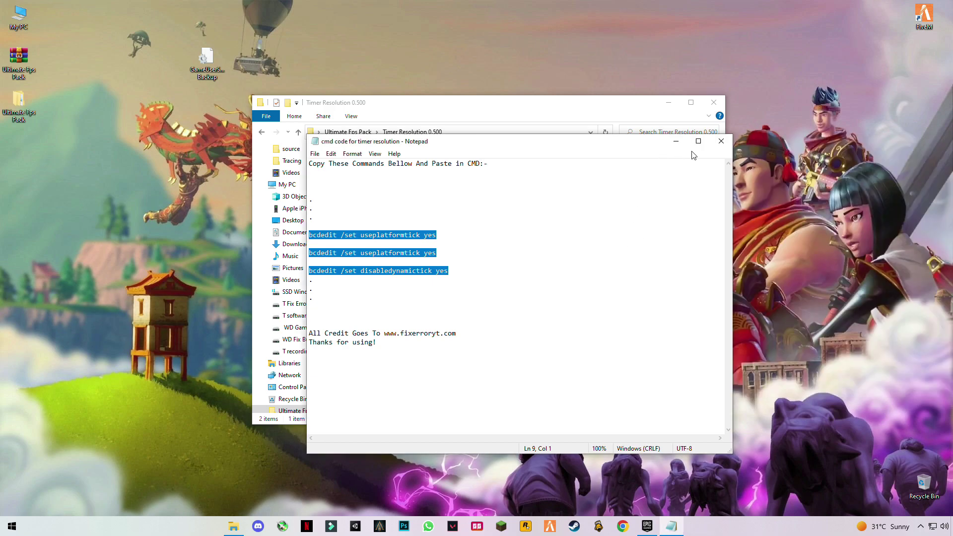
Close the command file, launch TimerResolution, set the 0.5 ms maximum and minimise it
left_click(721, 143)
double_click(392, 175)
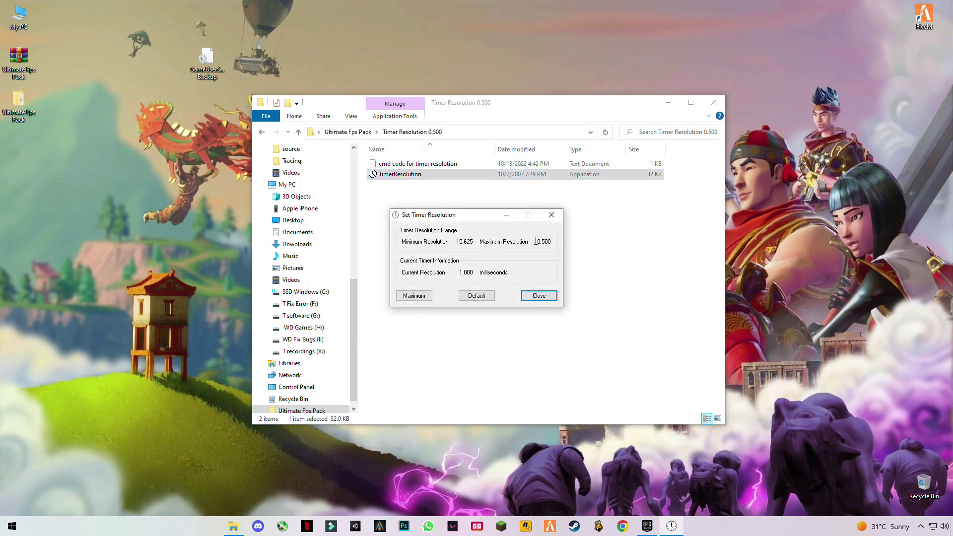
left_click(413, 298)
left_click(506, 219)
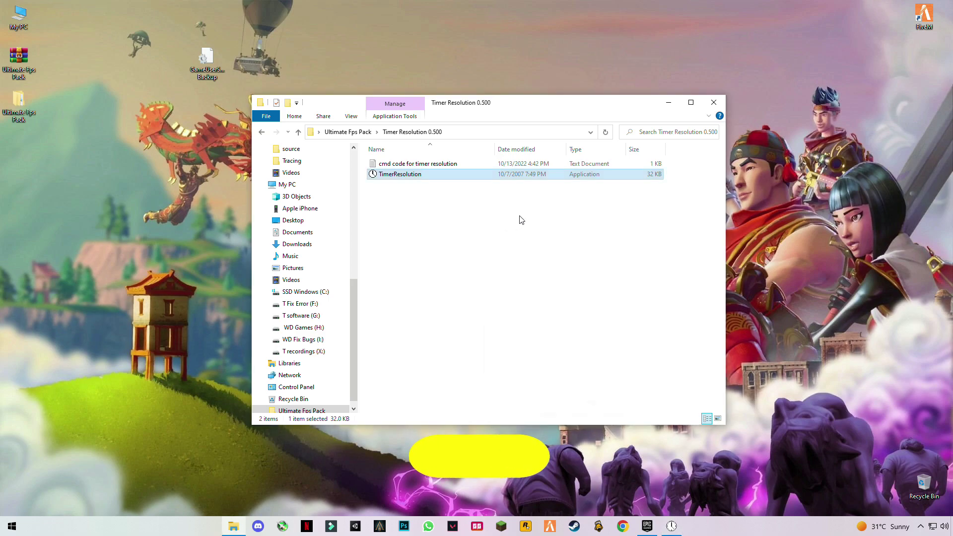
Close the folder window and confirm TimerResolution is still running minimised
left_click(714, 103)
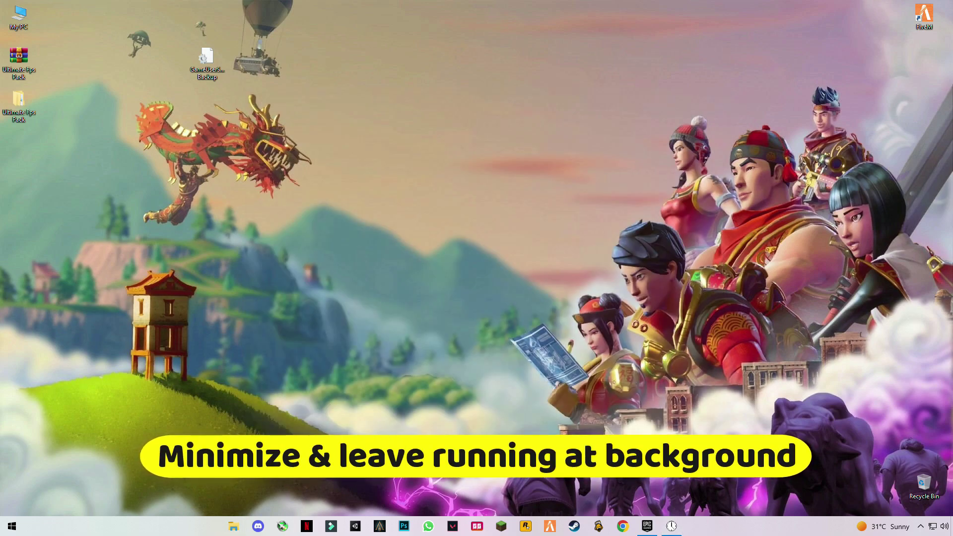
left_click(674, 527)
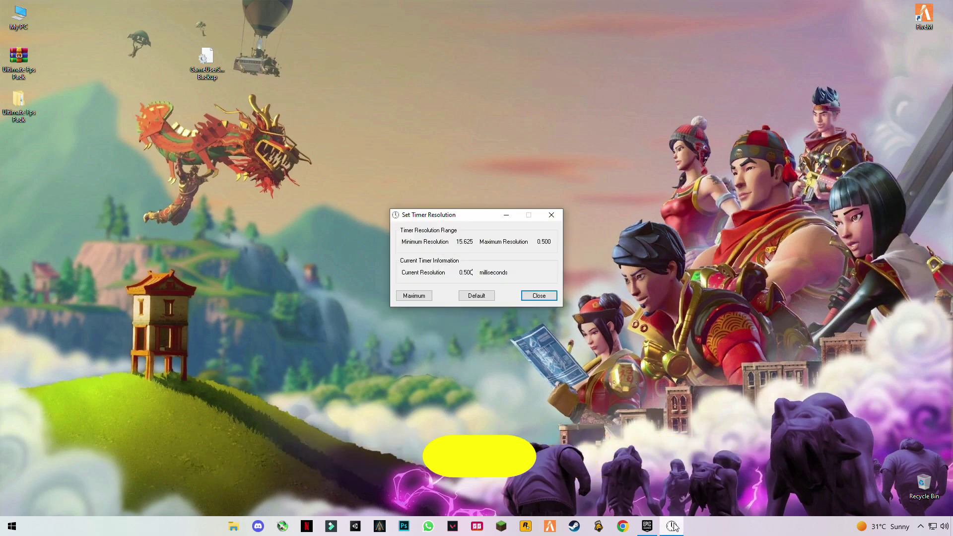
left_click(673, 526)
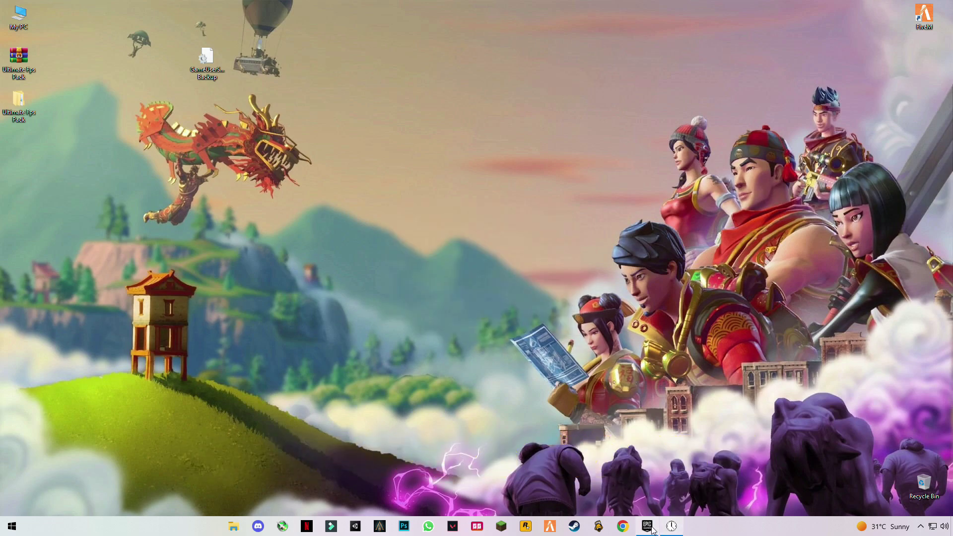
left_click(652, 528)
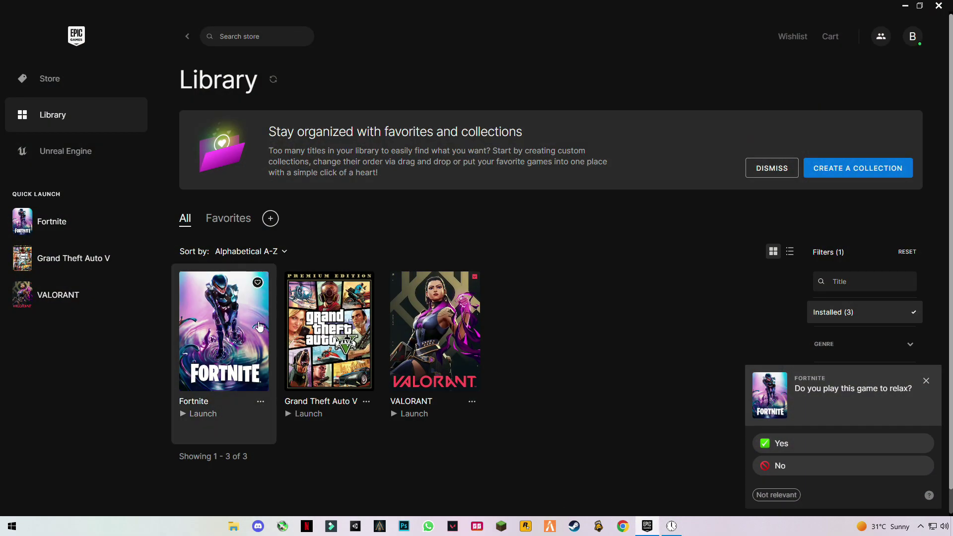
Review and apply Fortnite's installation options, then dismiss the survey popup in the launched game
left_click(260, 401)
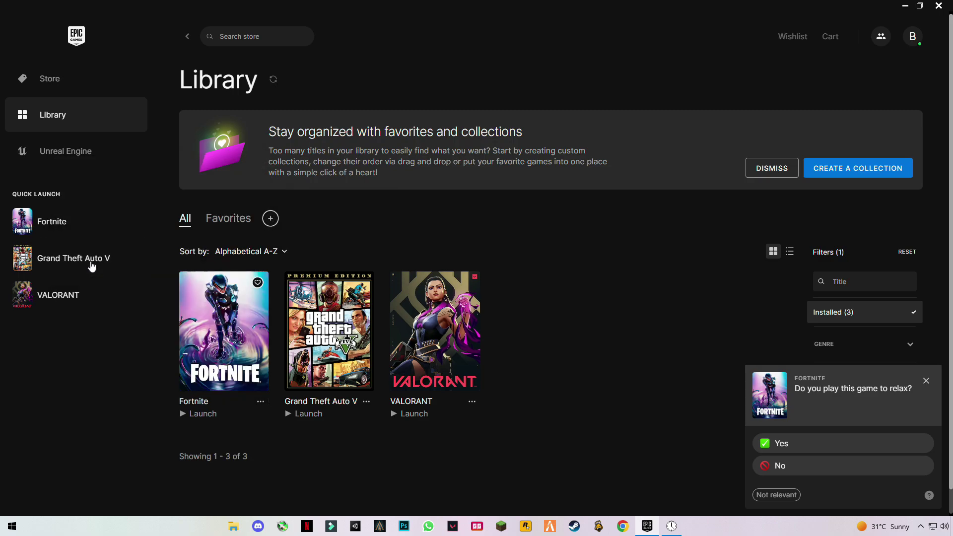
left_click(90, 266)
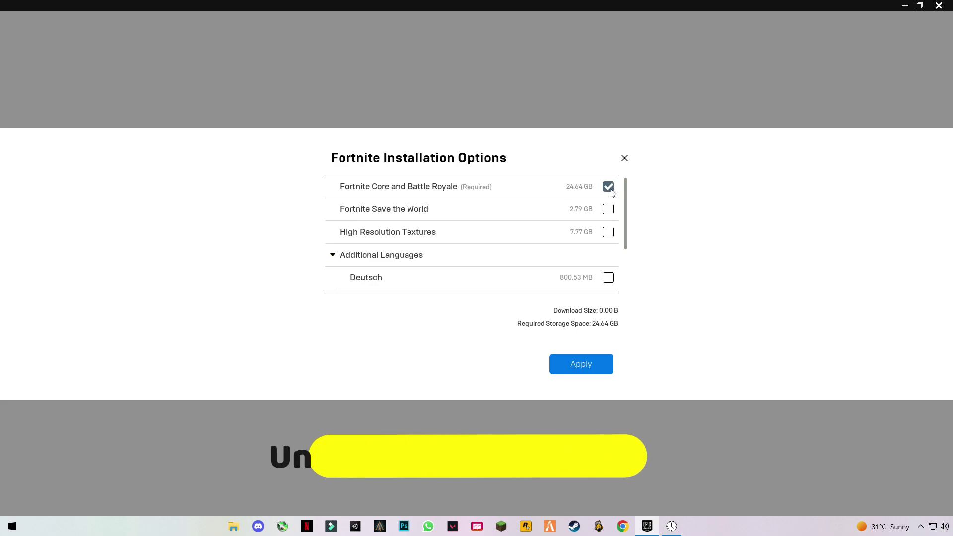
mouse_move(629, 207)
left_mouse_down()
mouse_move(630, 260)
mouse_move(630, 193)
left_mouse_up()
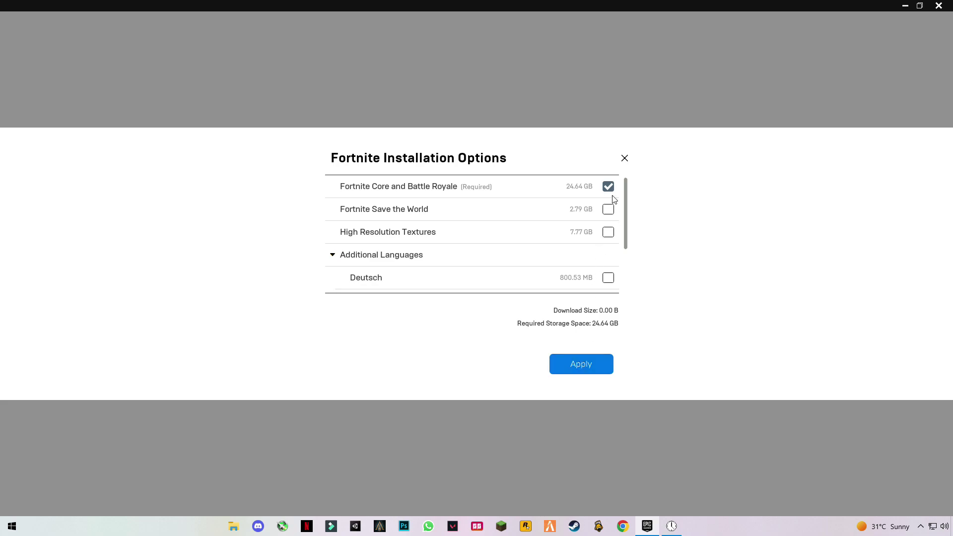
left_click(594, 364)
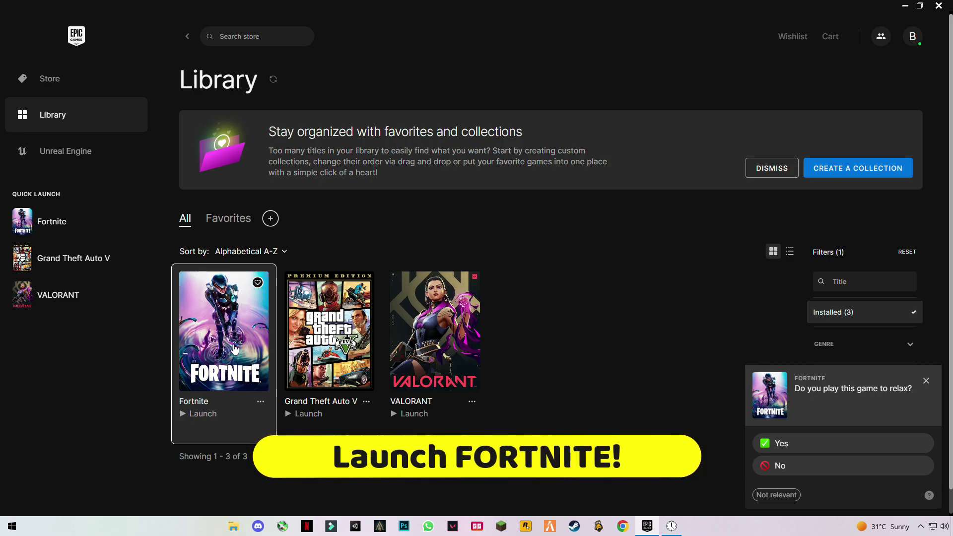
left_click(927, 381)
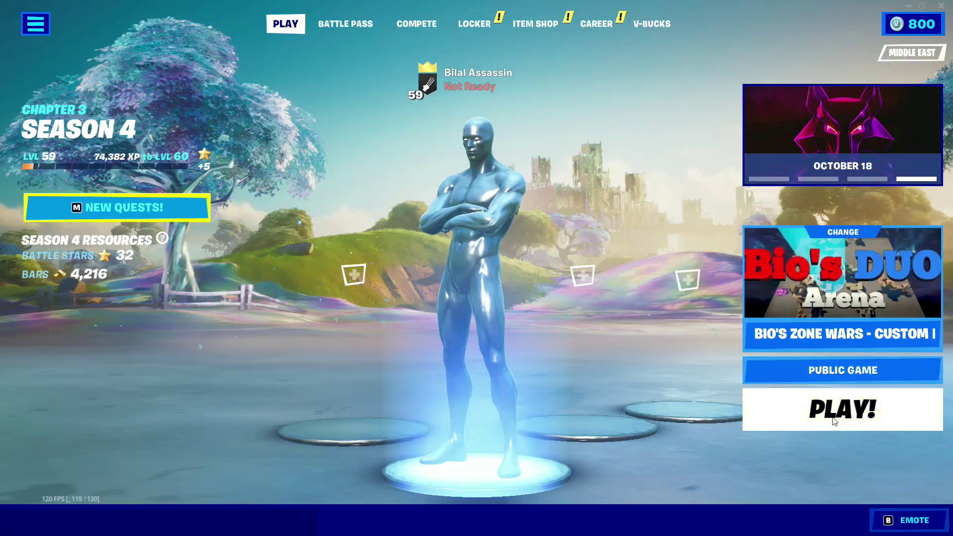
Start matchmaking into Bio's Zone Wars - Custom Duo
left_click(839, 417)
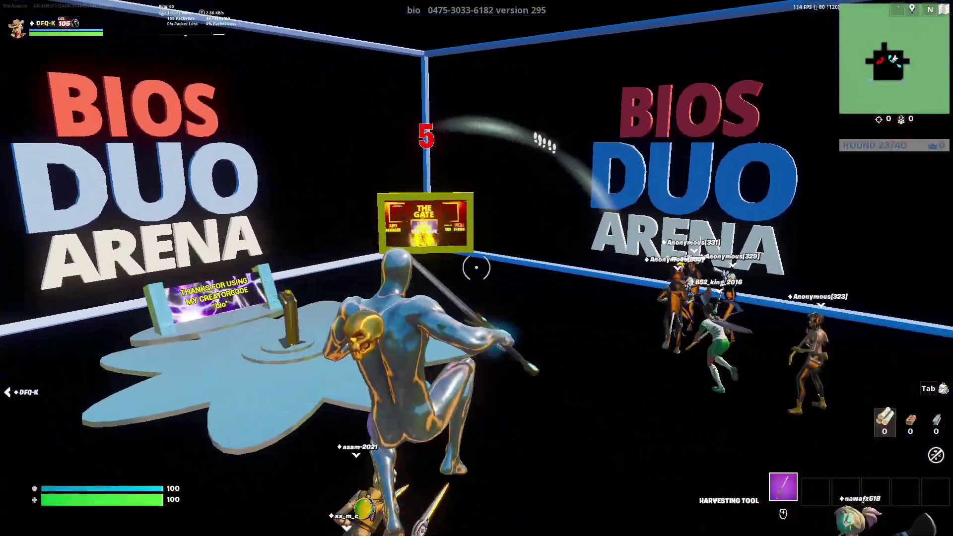
Run across the pre-game team tiles and join team 3
key("w")
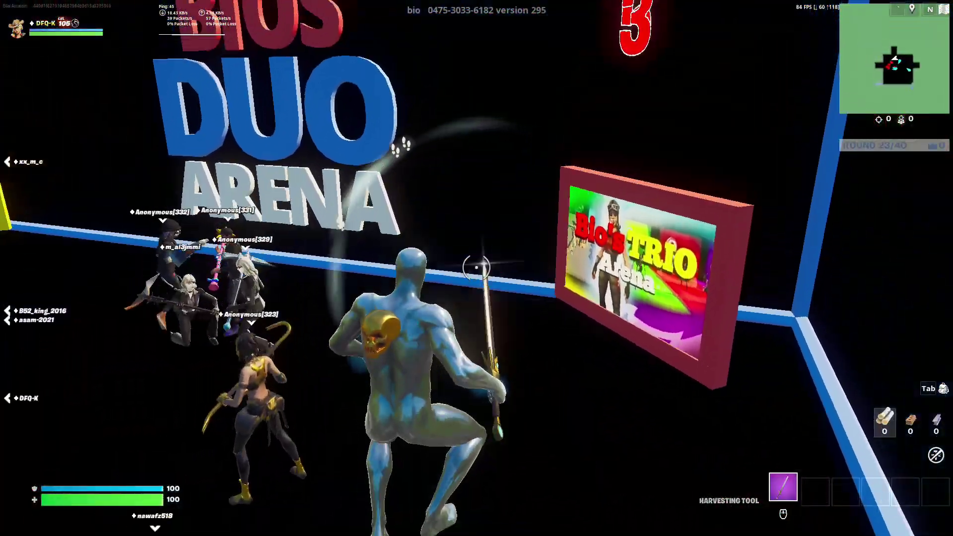
key("w")
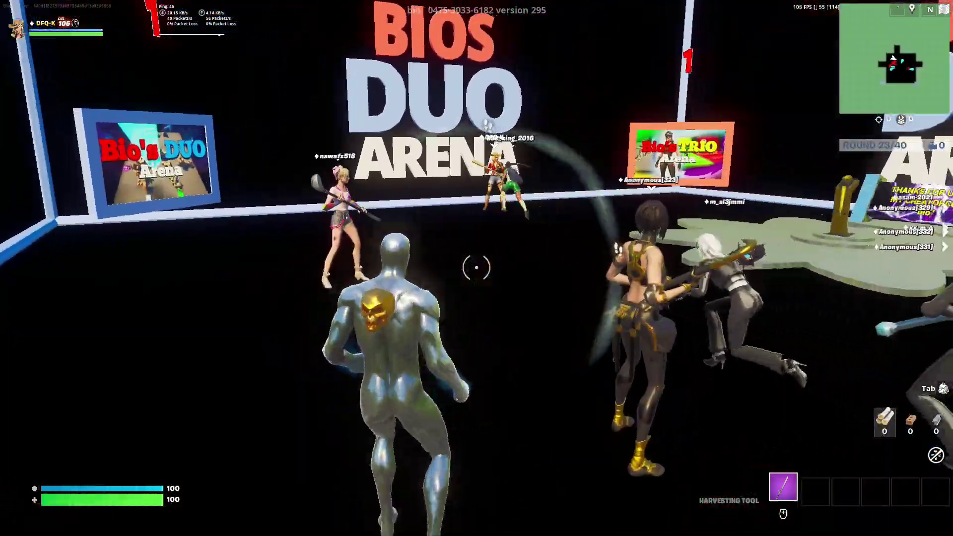
key("w")
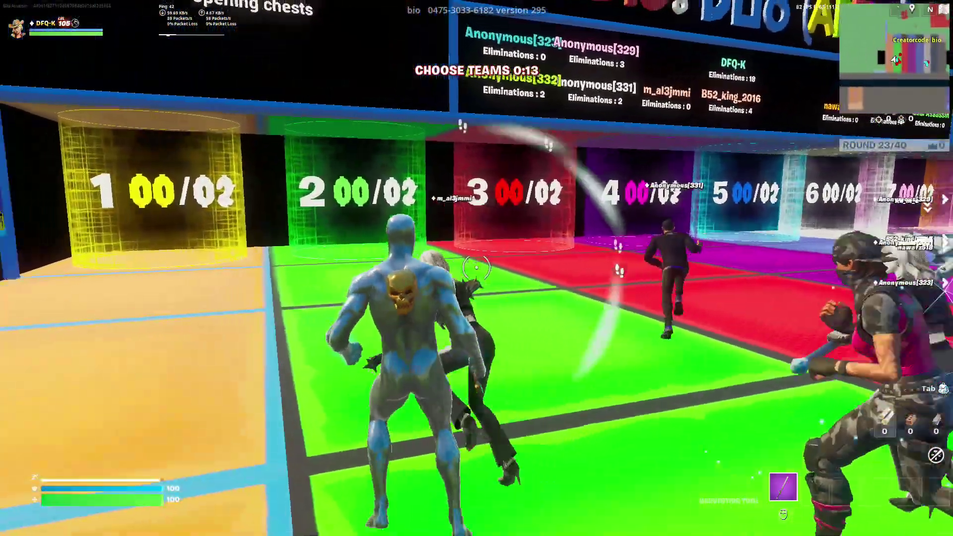
key("w")
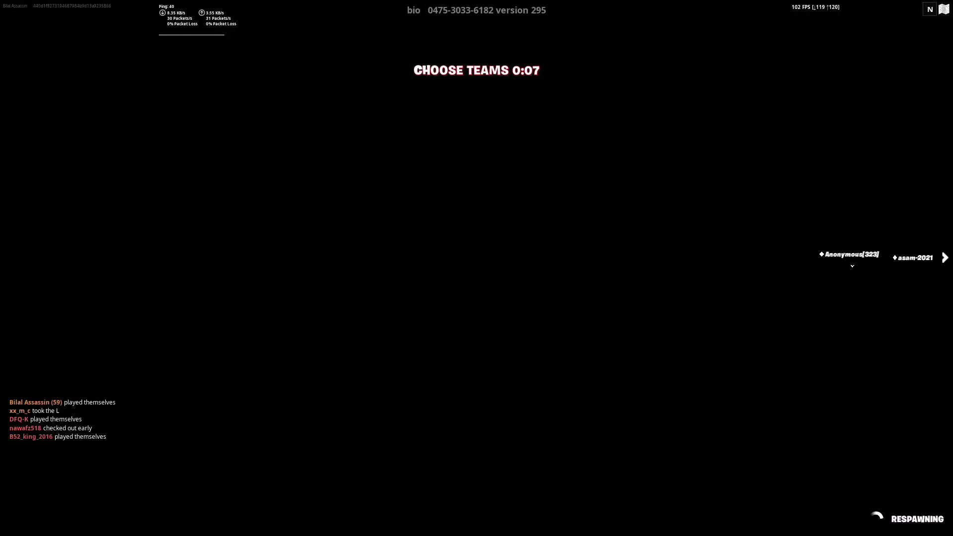
key("w")
key("w")
Loot the chest and floor: Hammer Assault Rifle, submachine gun, shield potion; move the jar to the first slot
key("w")
key("e")
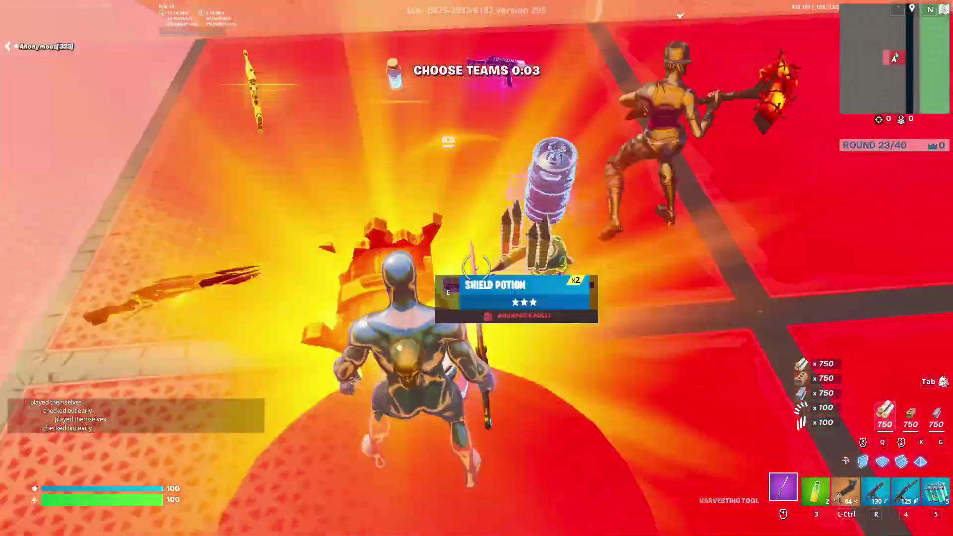
key("w")
key("4")
key("e")
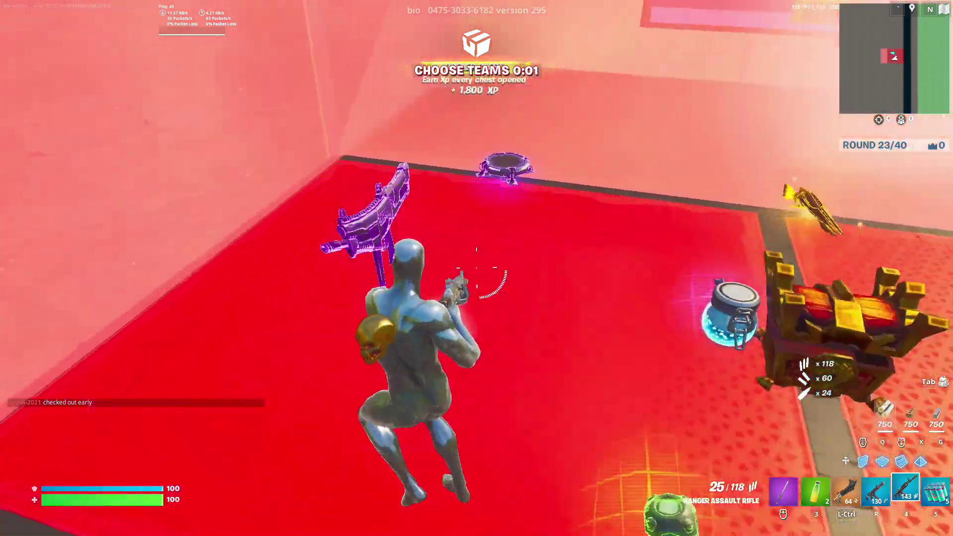
key("r")
key("e")
key("Tab")
left_click_drag(772, 395, 806, 405)
key("Tab")
Swap the jar for a Small Shield Potion and cycle through the item slots
key("w")
middle_click(476, 268)
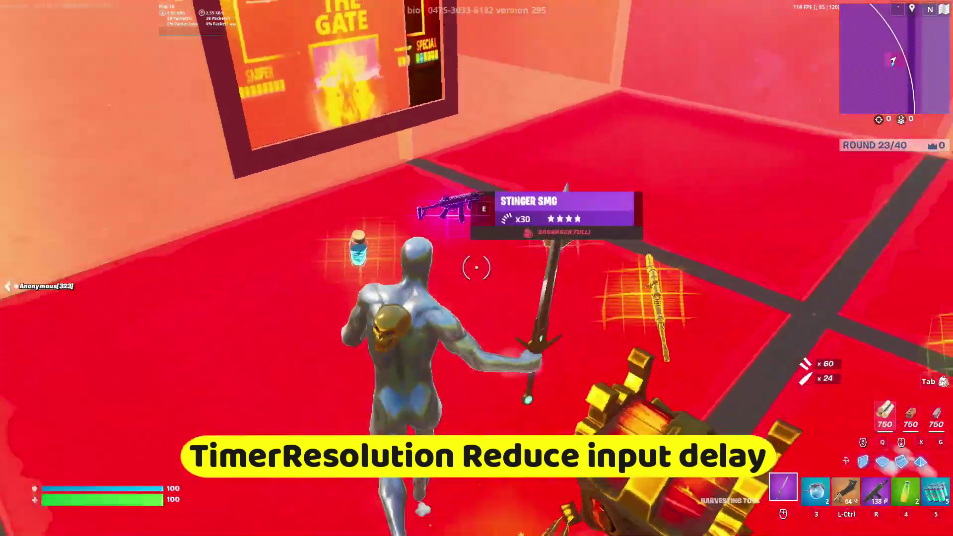
key("3")
key("e")
key("4")
Place a wooden wall, swap the Guzzle Juice and Stinger SMG slots, and equip the shotgun
key("w")
key("e")
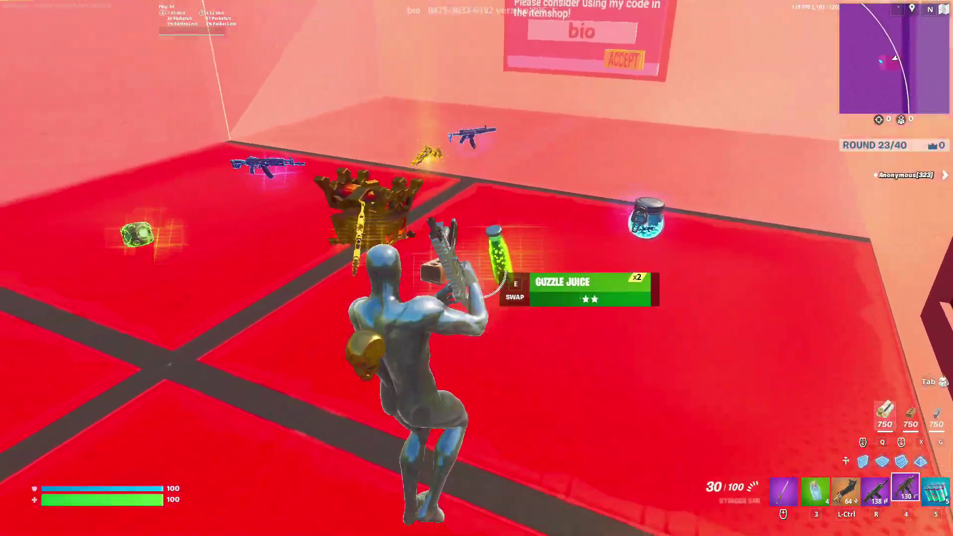
left_click(477, 268)
key("q")
Build a wooden ceiling, edit the wall open and head out to the launch pad
left_click(476, 268)
key("Tab")
left_click_drag(823, 397, 758, 397)
key("Tab")
key("w")
key("f")
left_click(477, 268)
key("f")
key("ctrl")
key("w")
scroll(476, 268, "down", 1)
left_click(477, 268)
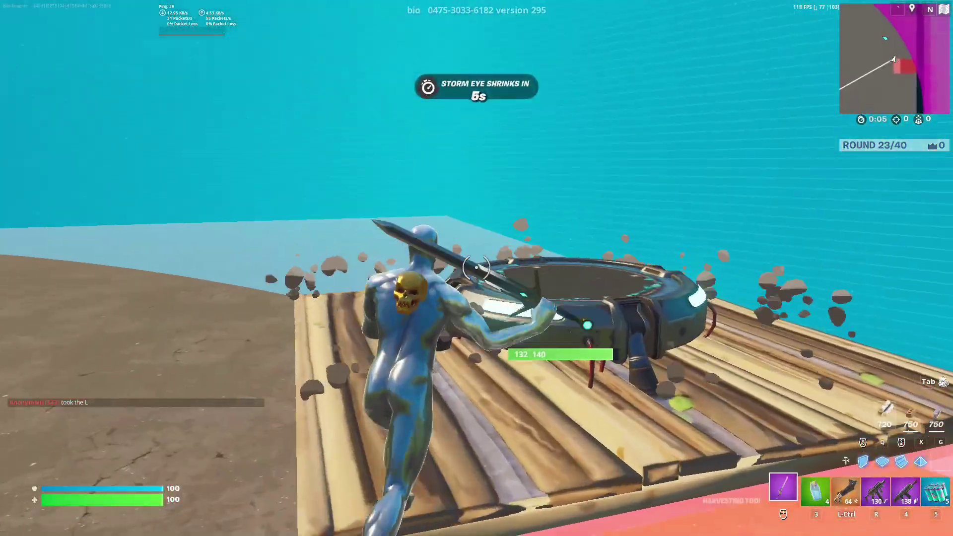
key("w")
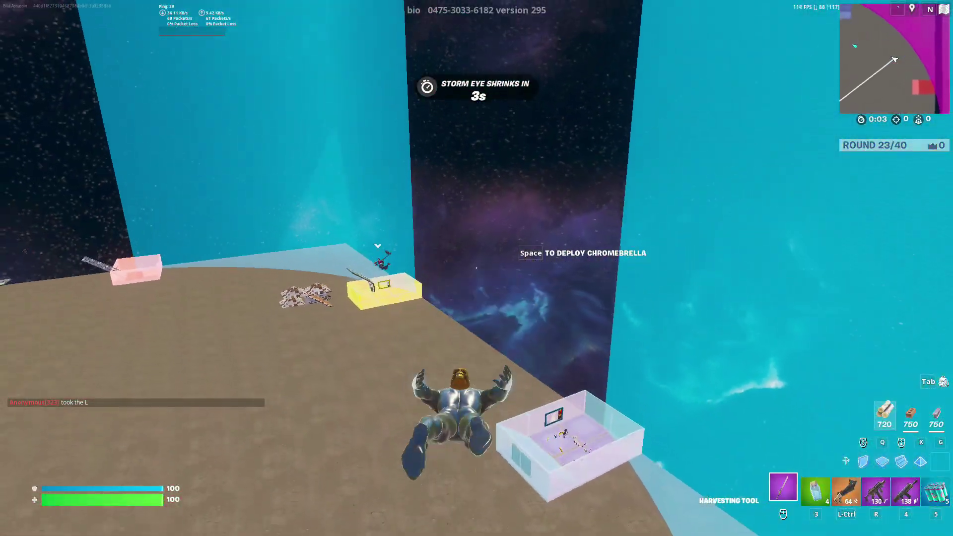
Glide over the builds toward the blue box and land on a wooden ramp
key("space")
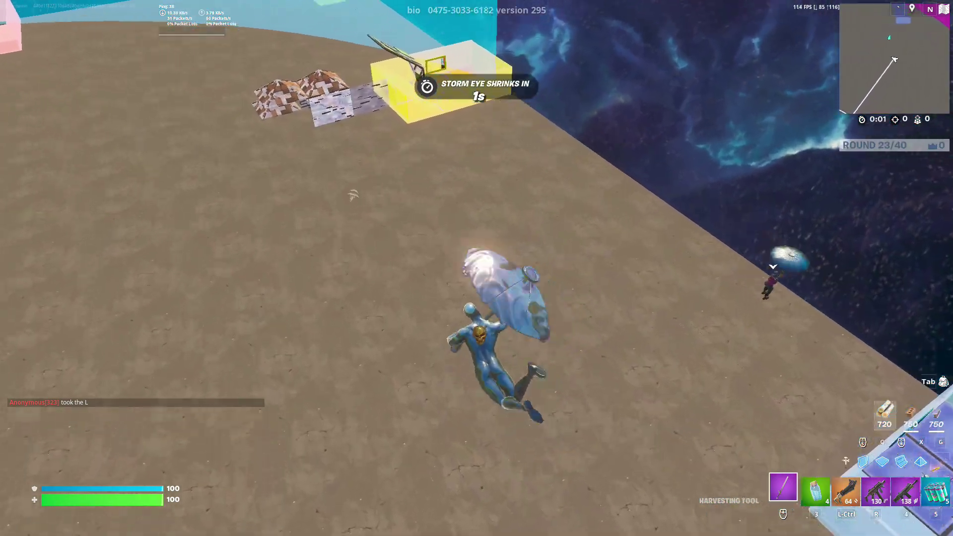
key("w")
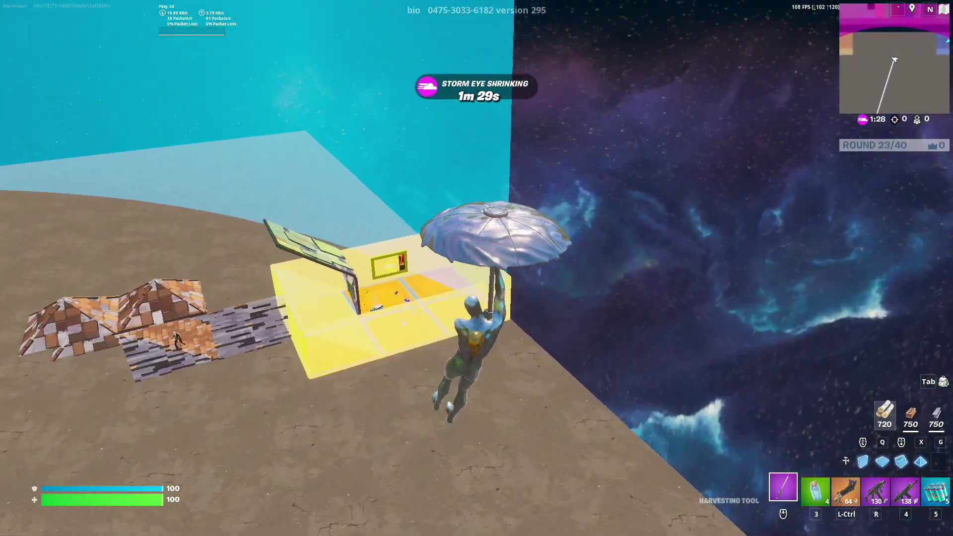
key("w")
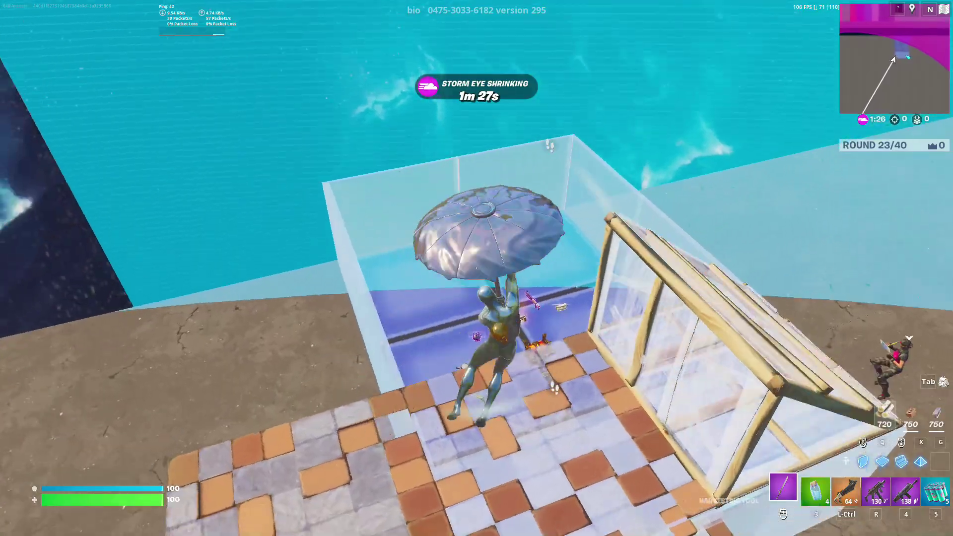
key("w")
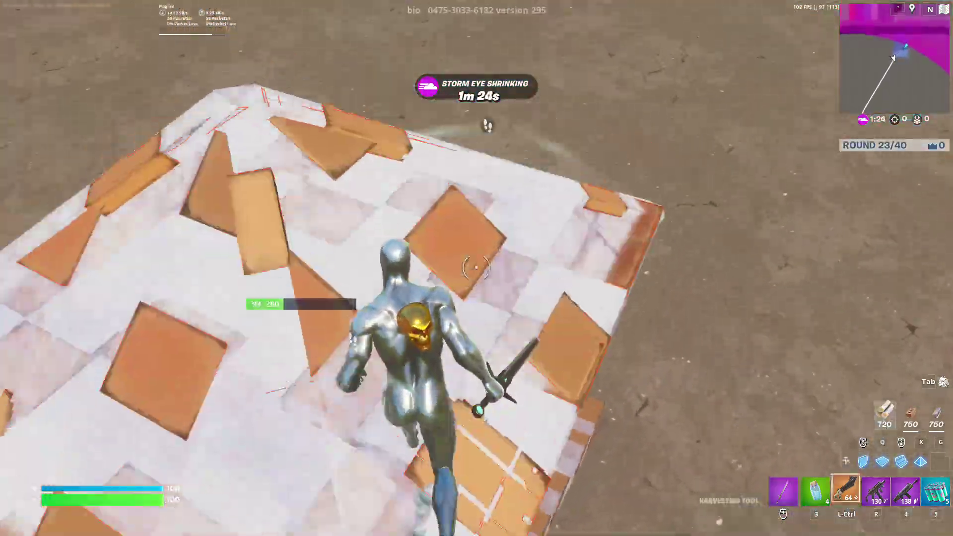